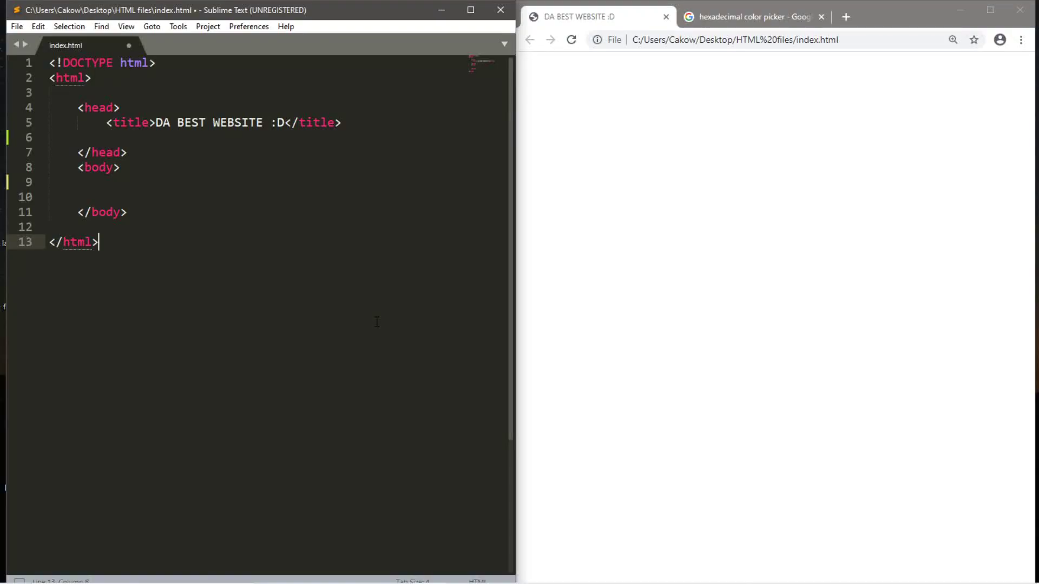
# Add the heading 'I like COLORS :O!' inside the body, save, and reload it in Chrome
pyautogui.click(114, 167)
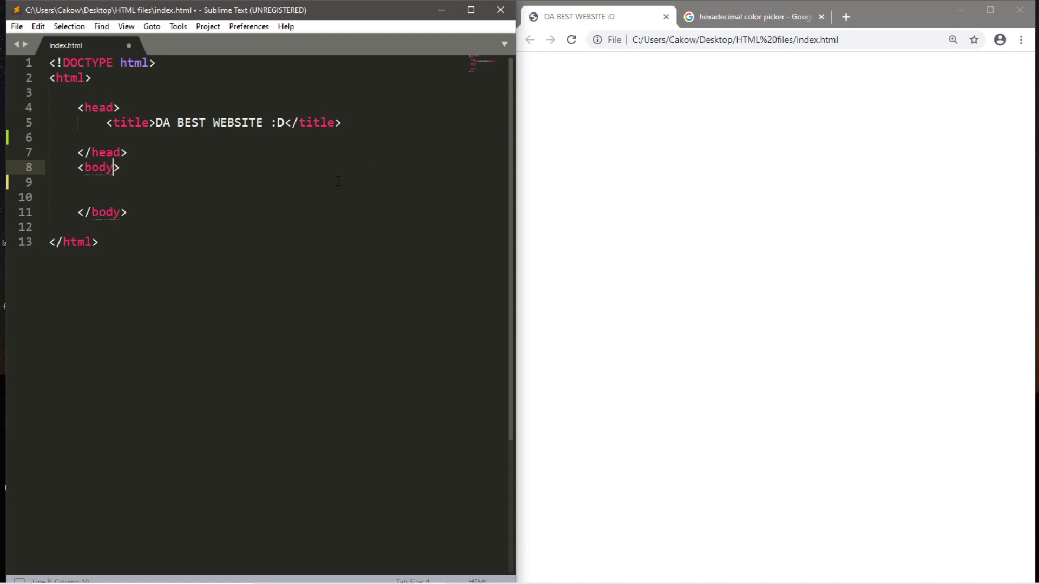
pyautogui.press('Return')
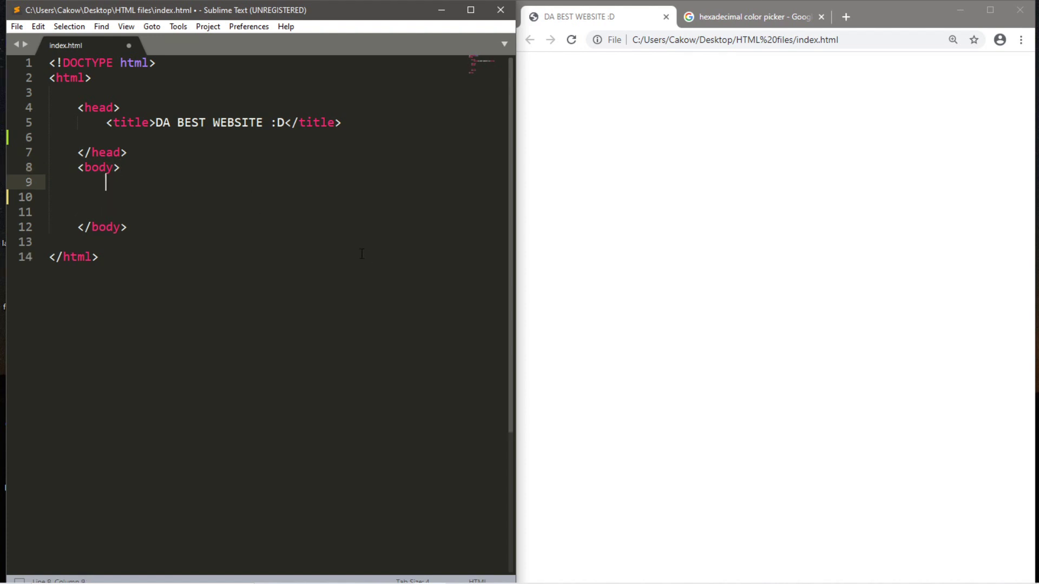
pyautogui.press('Up')
pyautogui.press('Return')
pyautogui.write('<h1>')
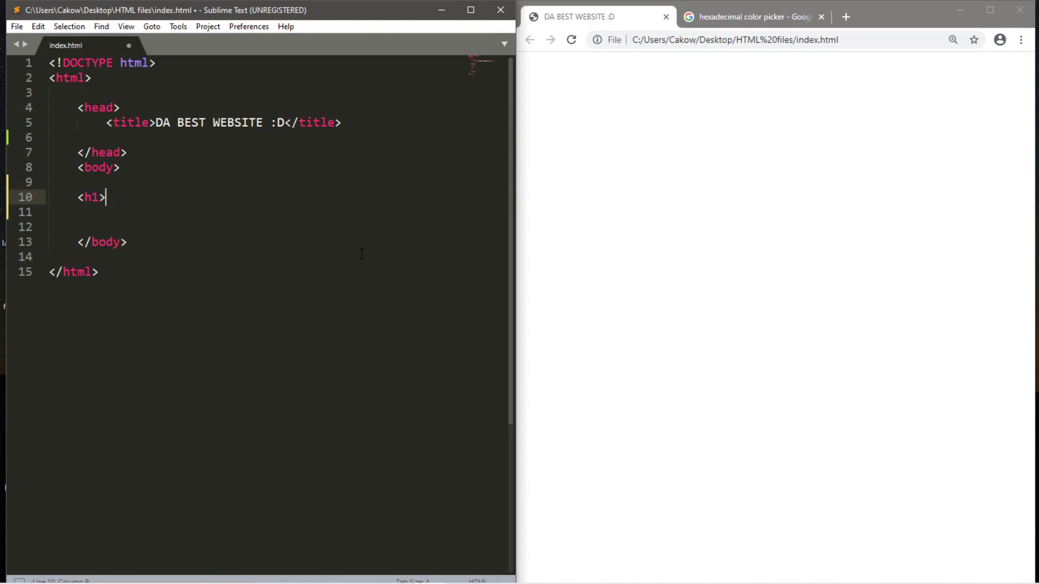
pyautogui.write('I like COLOR')
pyautogui.write('S ')
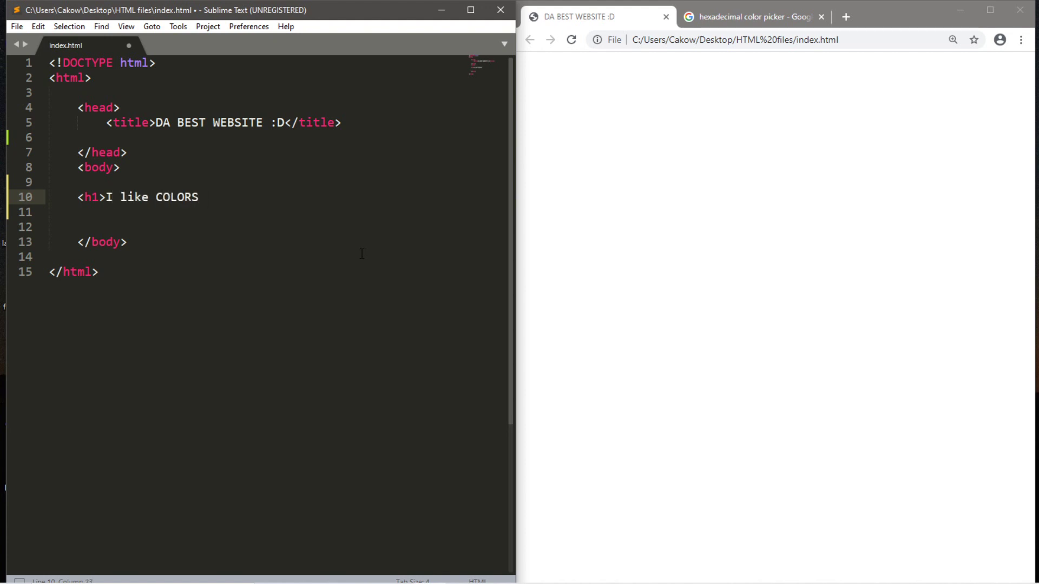
pyautogui.write(':O!</h1>')
pyautogui.hotkey('ctrl', 's')
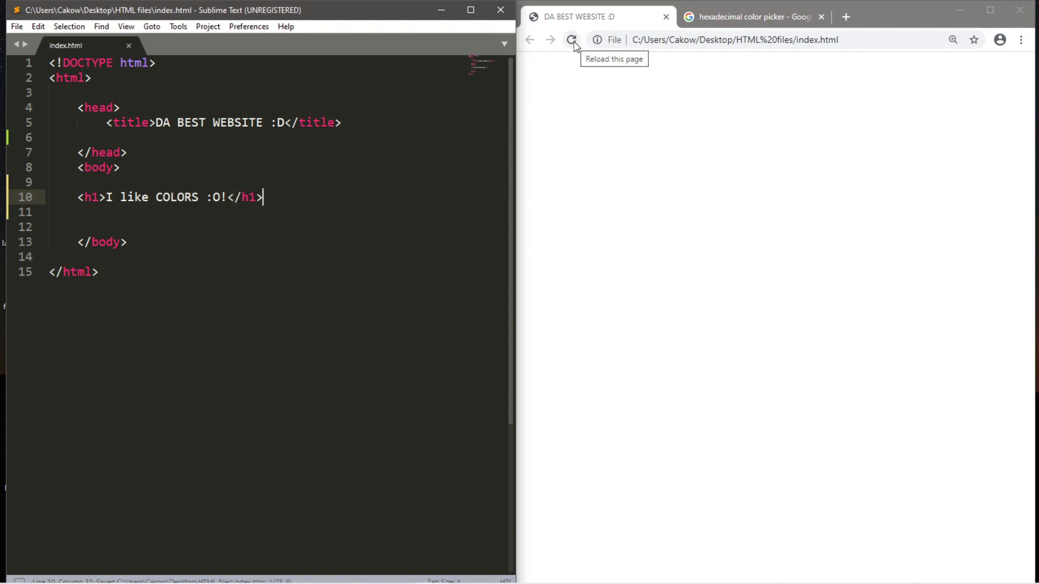
pyautogui.click(572, 40)
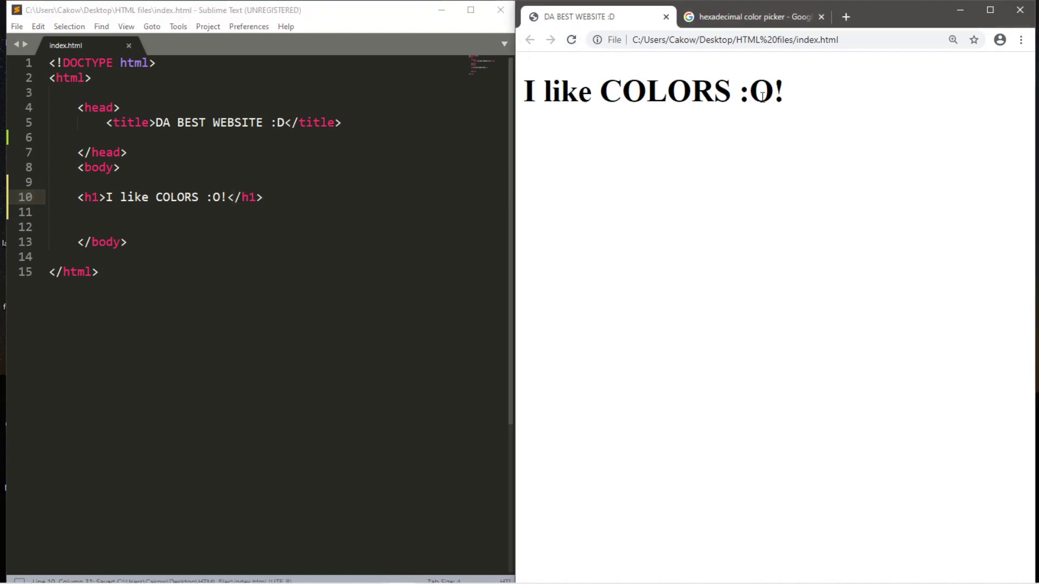
pyautogui.click(292, 203)
pyautogui.press('Return')
pyautogui.press('Return')
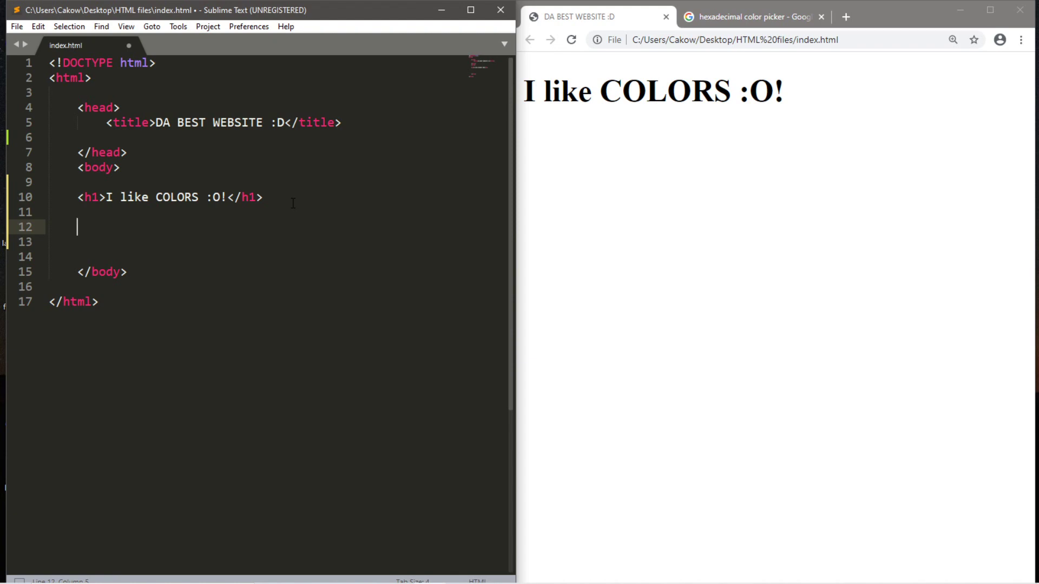
pyautogui.write('lorem')
# Expand lorem into a placeholder paragraph, wrap it in <p> tags, save, and reload the preview
pyautogui.press('Tab')
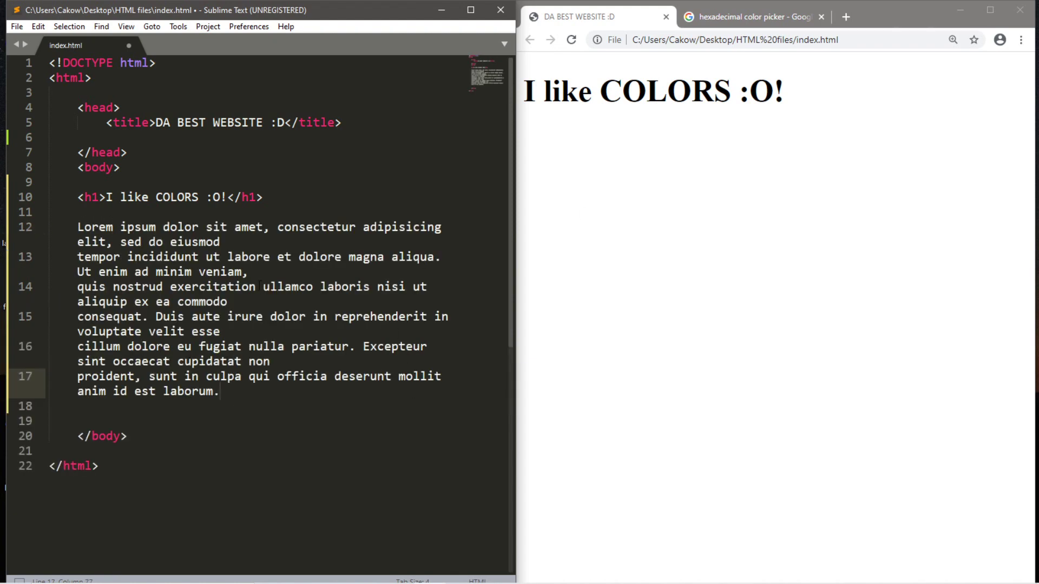
pyautogui.click(77, 227)
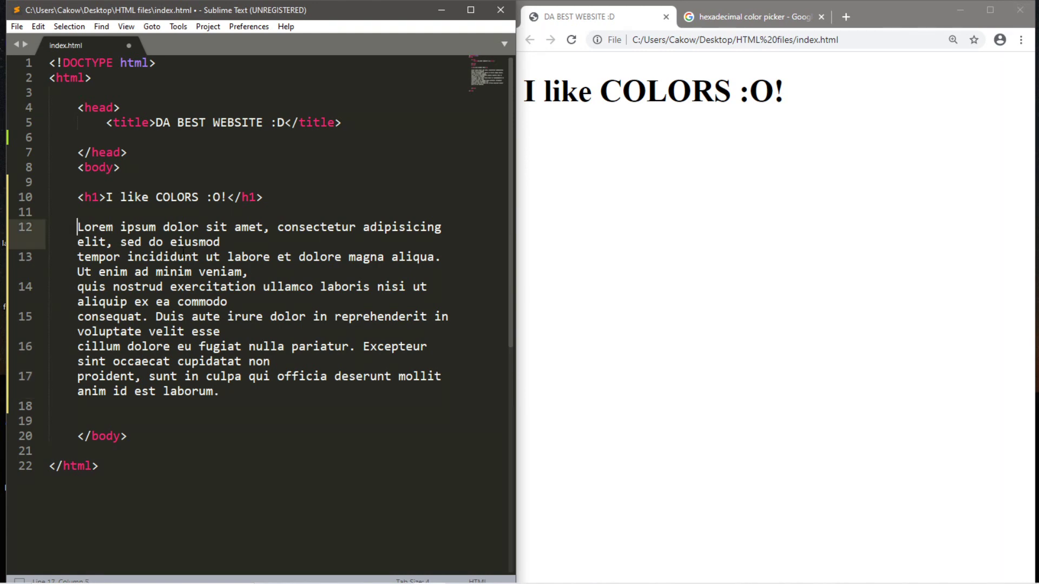
pyautogui.hotkey('ctrl', 's')
pyautogui.click(571, 39)
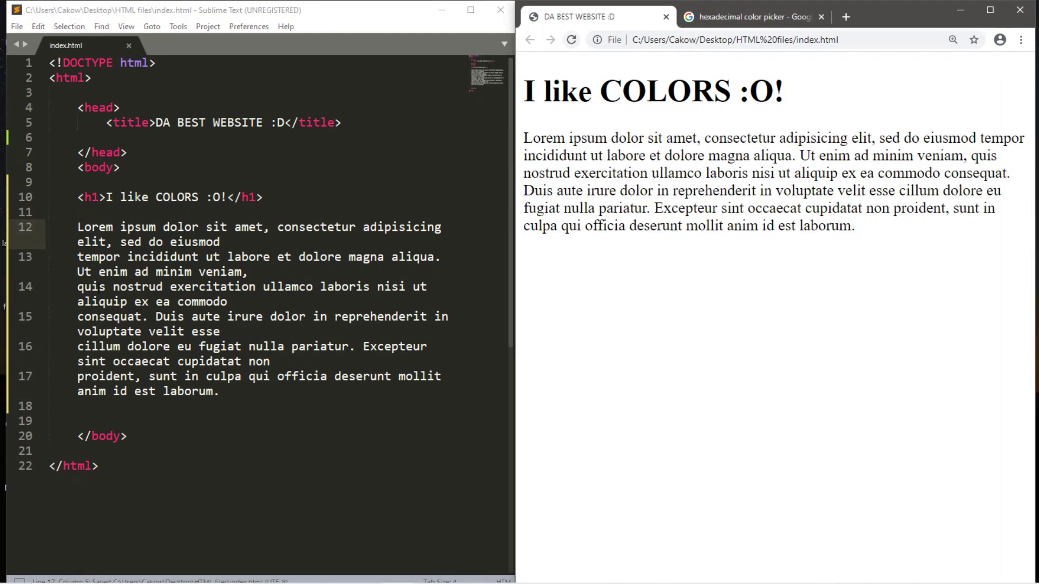
pyautogui.write('<p>')
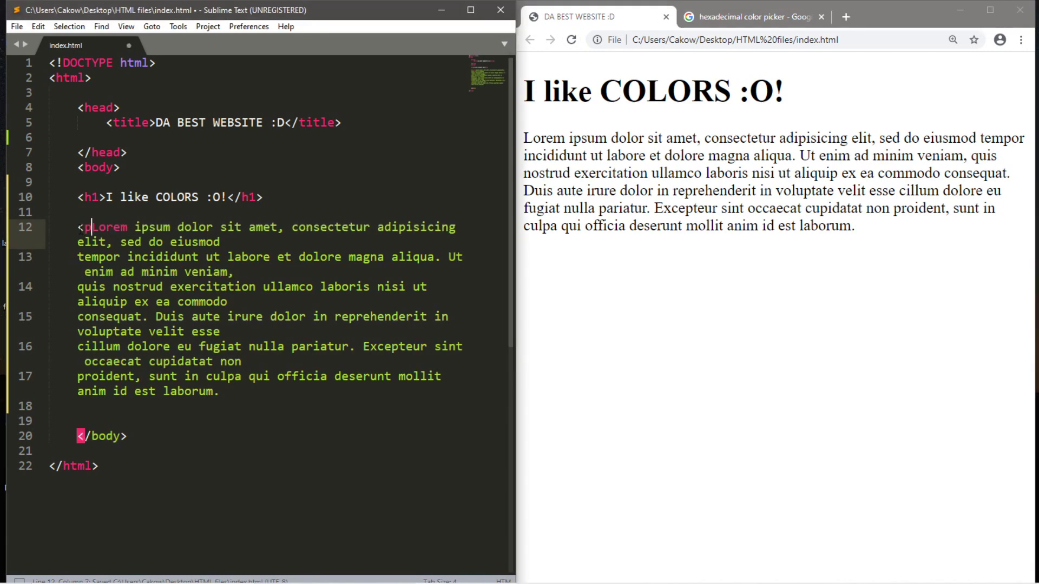
pyautogui.click(298, 396)
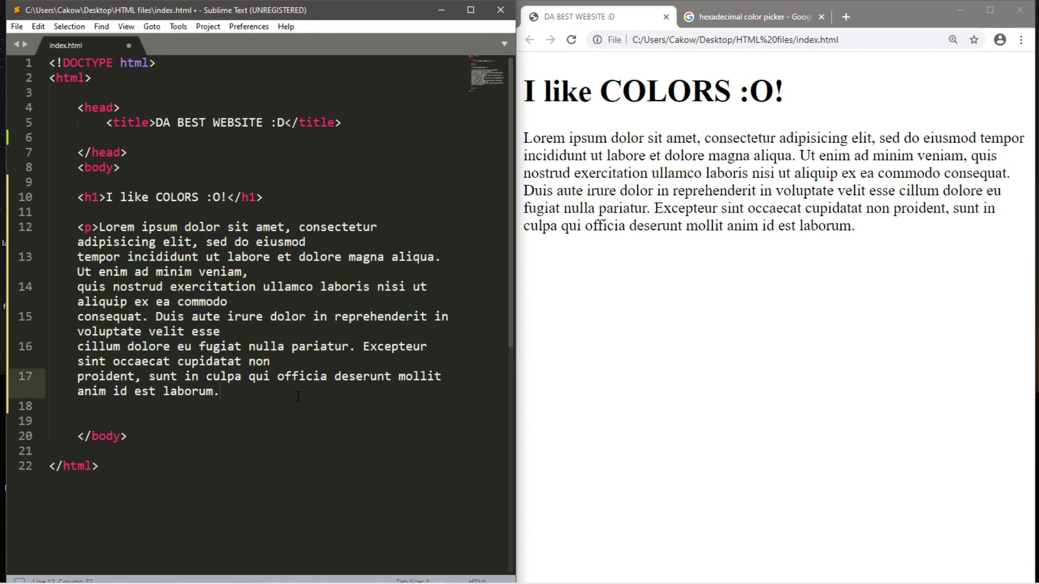
pyautogui.write('</p>')
pyautogui.hotkey('ctrl', 's')
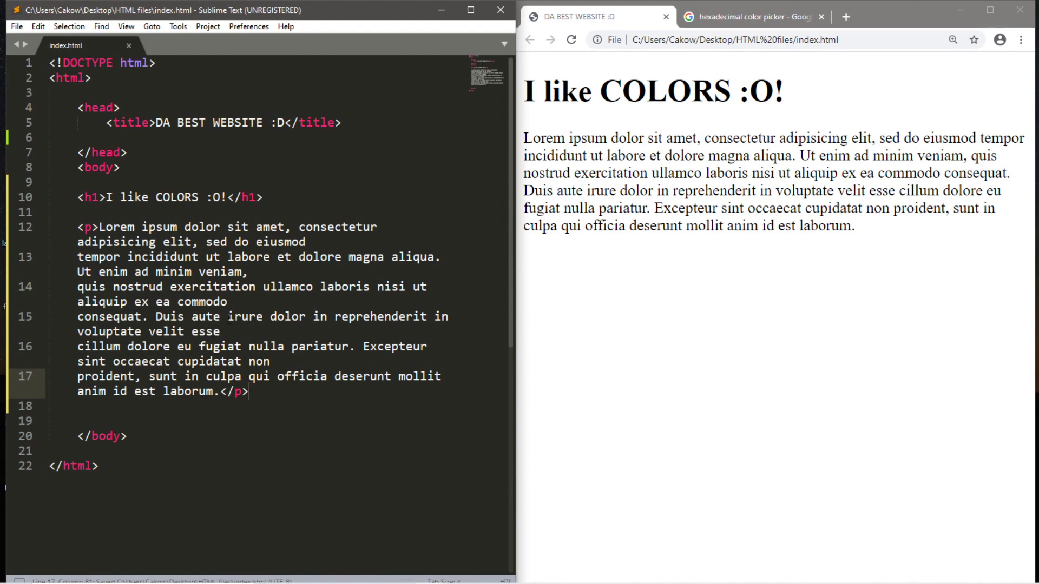
pyautogui.click(552, 130)
pyautogui.click(572, 39)
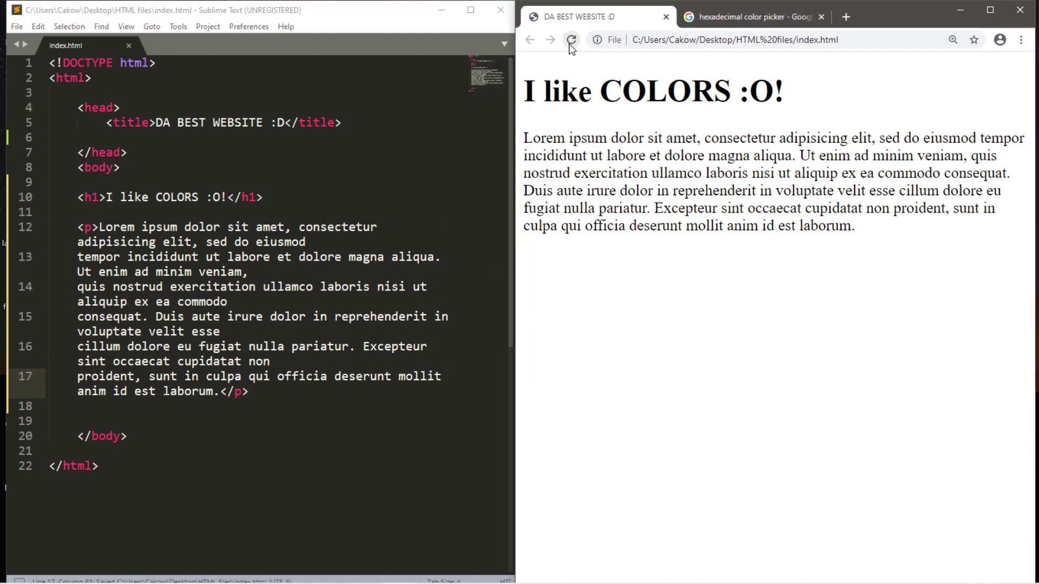
# Copy the paragraph, paste a second copy below it, save, and reload the preview
pyautogui.click(270, 391)
pyautogui.hotkey('shift', 'Up')
pyautogui.hotkey('shift', 'Up')
pyautogui.hotkey('shift', 'Up')
pyautogui.hotkey('shift', 'Home')
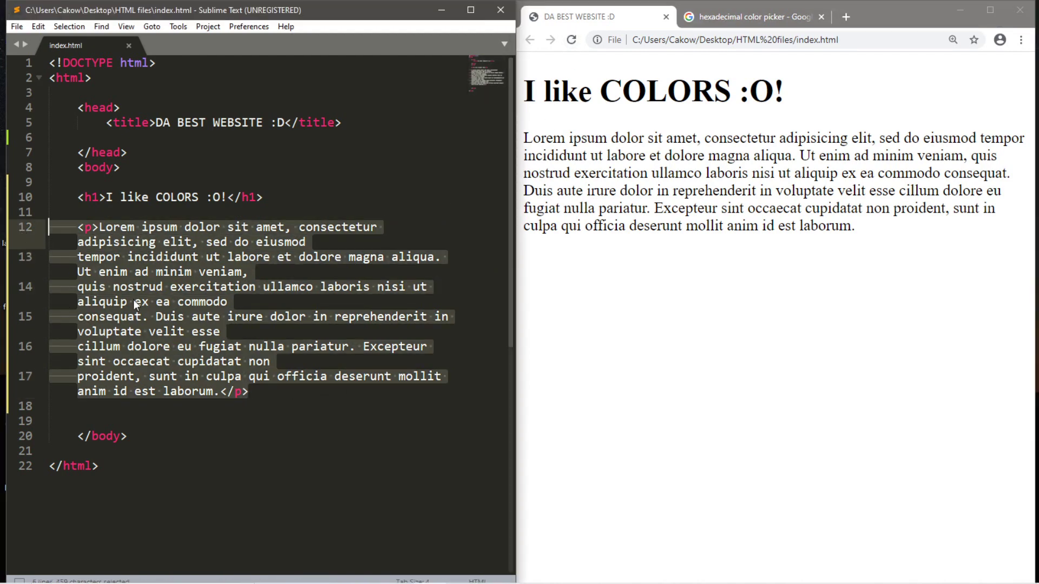
pyautogui.hotkey('ctrl', 'c')
pyautogui.click(268, 389)
pyautogui.press('Return')
pyautogui.press('Return')
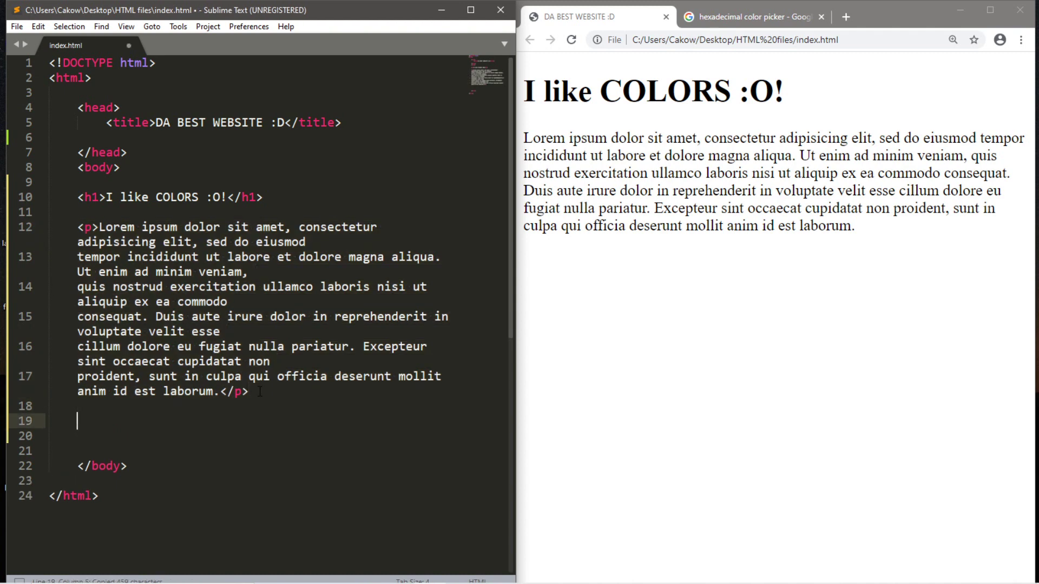
pyautogui.hotkey('ctrl', 'v')
pyautogui.hotkey('ctrl', 's')
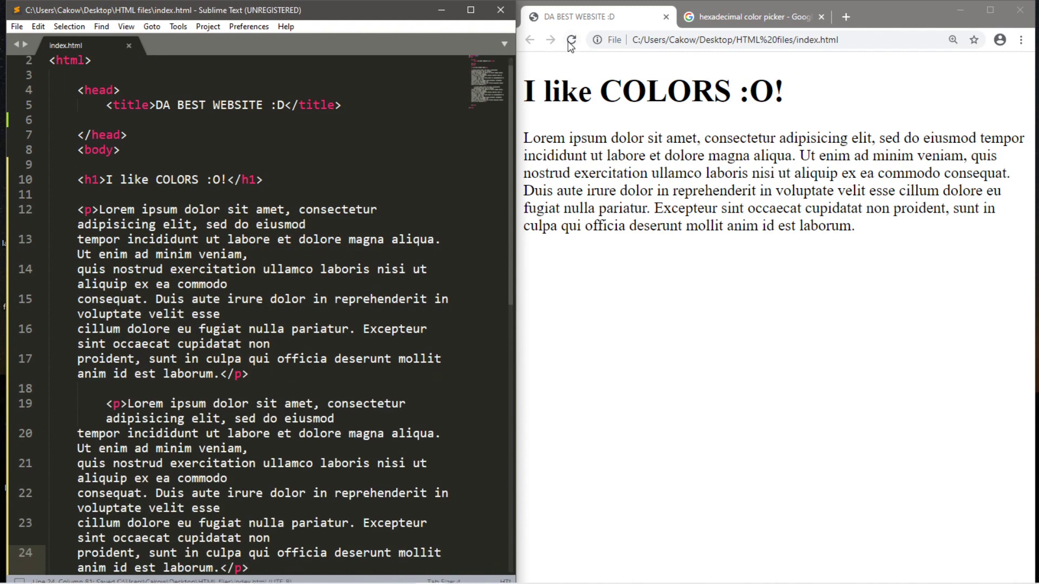
pyautogui.click(572, 40)
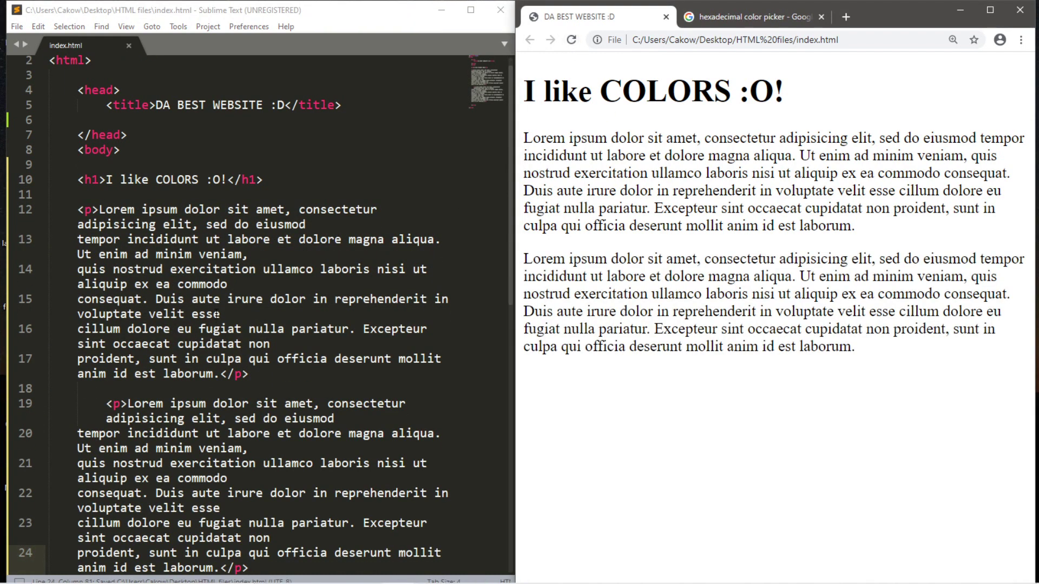
pyautogui.scroll(1, 216, 314)
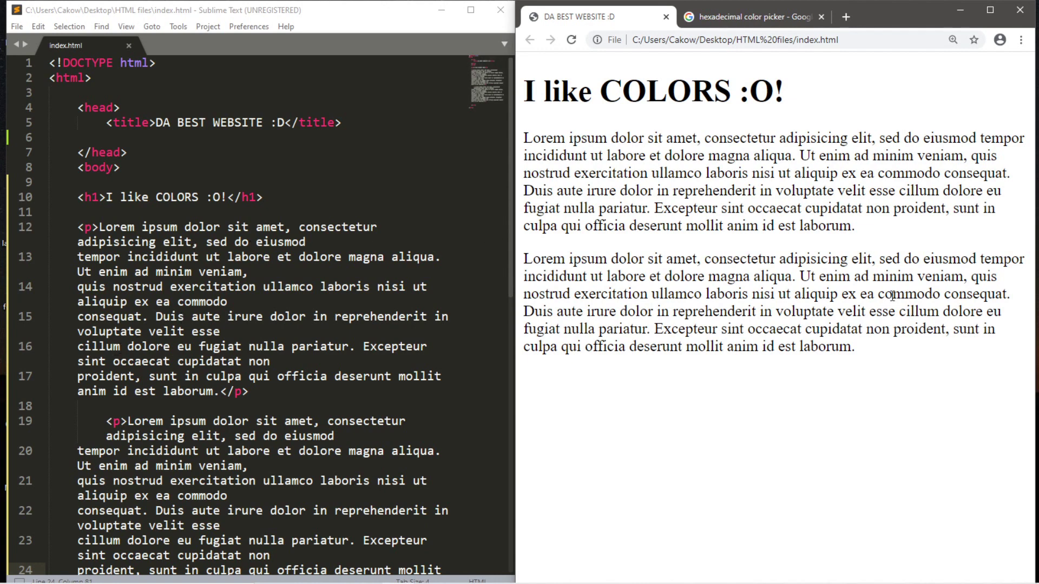
# Add style background-color:lightgreen to the body tag, save, and reload the preview
pyautogui.click(115, 168)
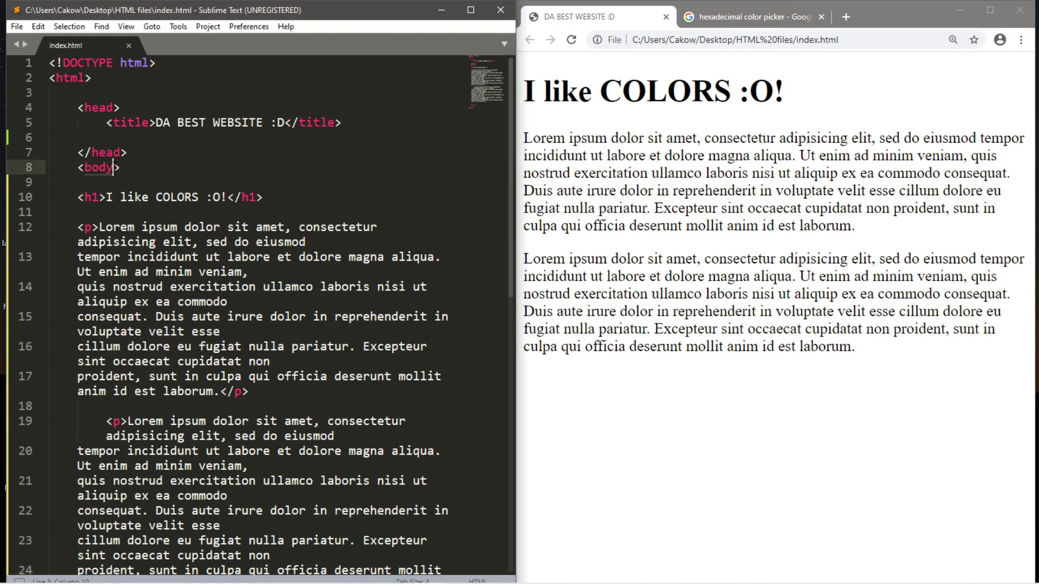
pyautogui.write('sty')
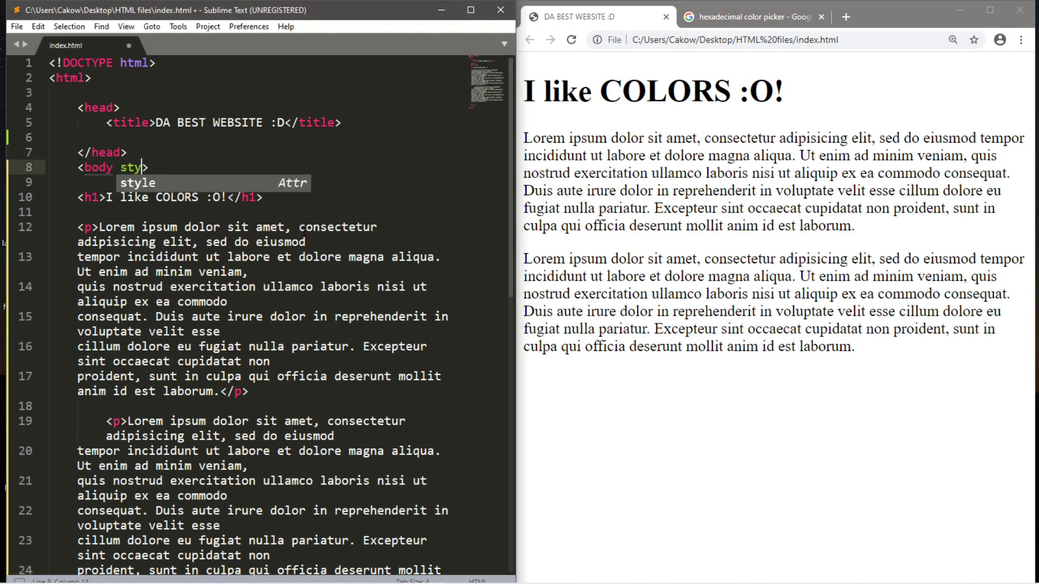
pyautogui.write('le')
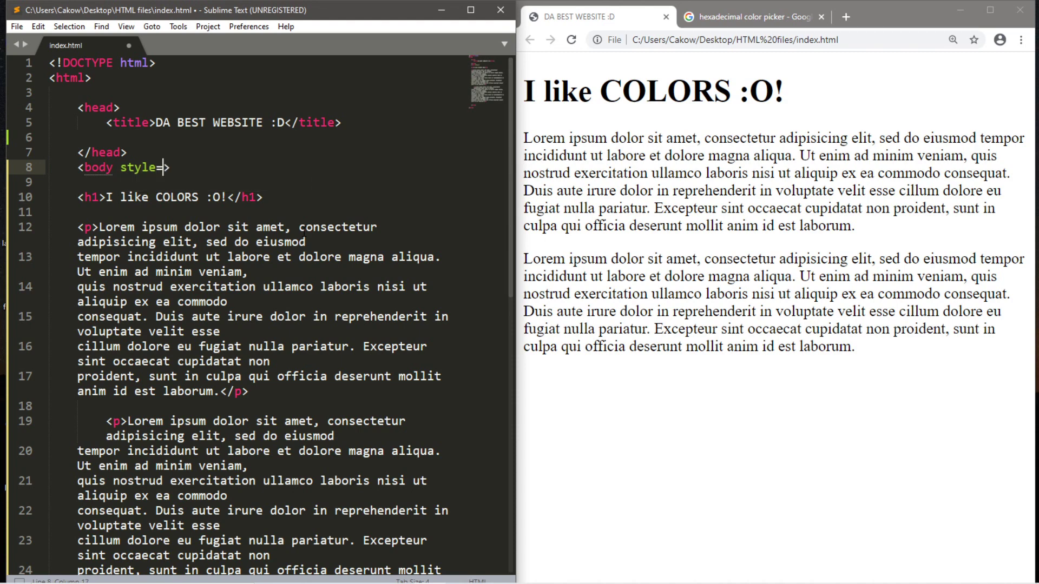
pyautogui.write('="')
pyautogui.write('back')
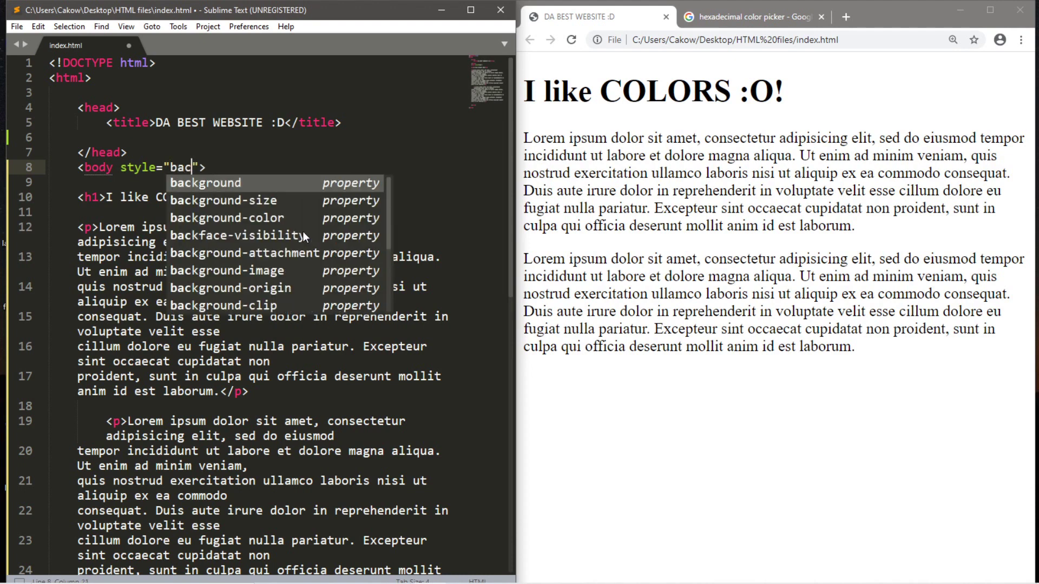
pyautogui.write('ground')
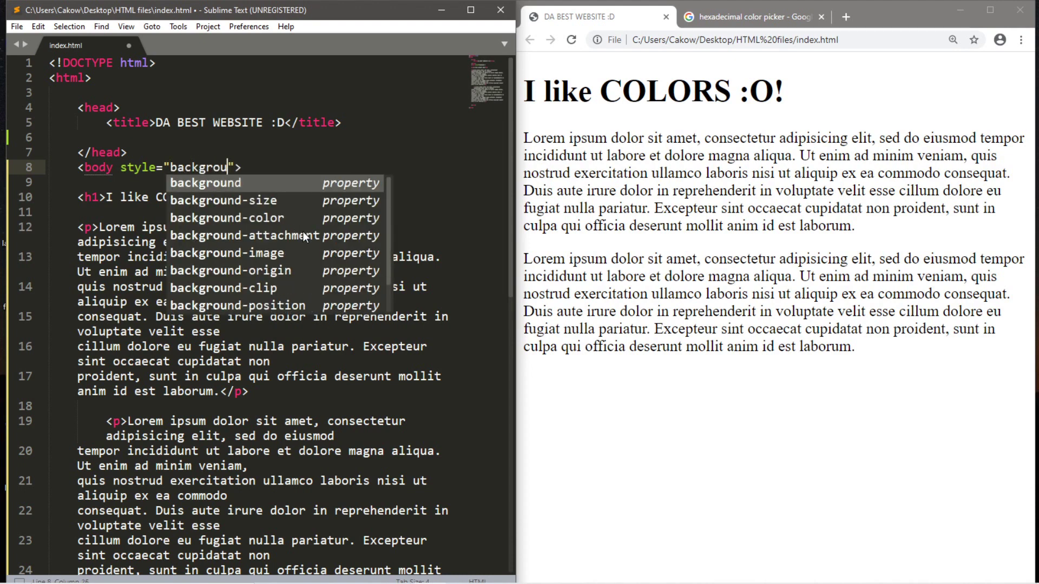
pyautogui.write('-color')
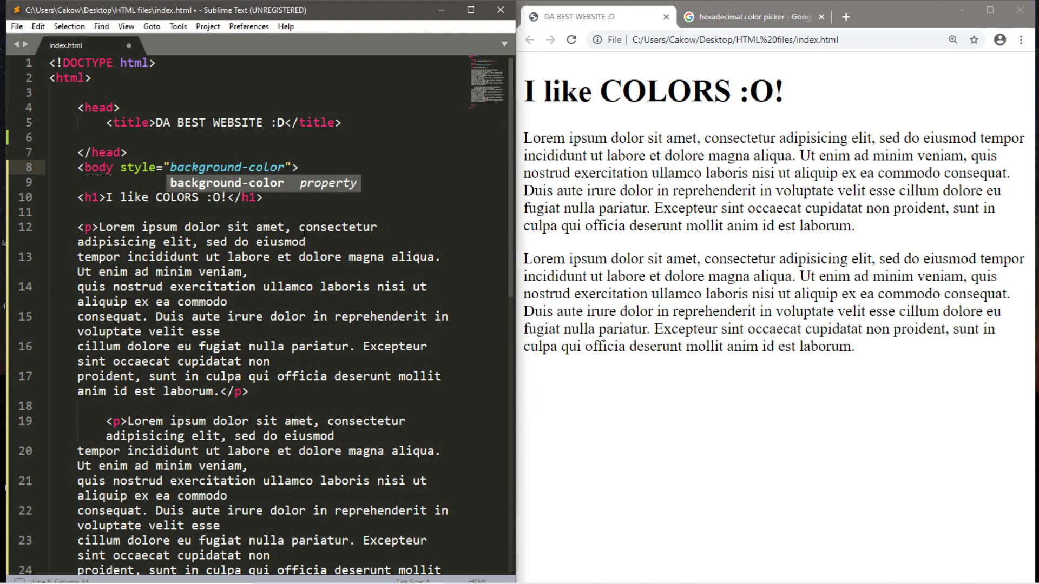
pyautogui.write(':')
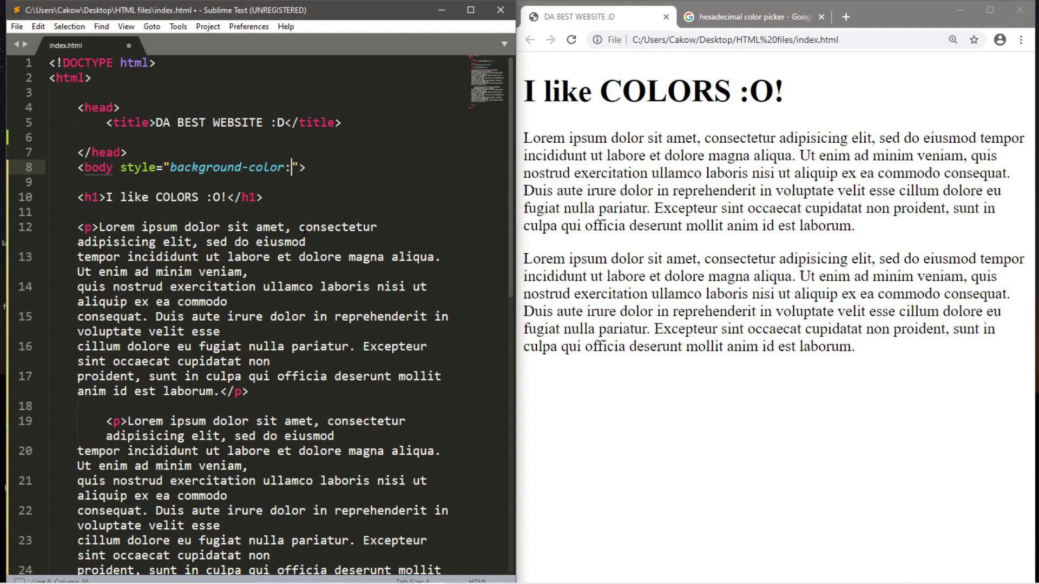
pyautogui.write('lightgre')
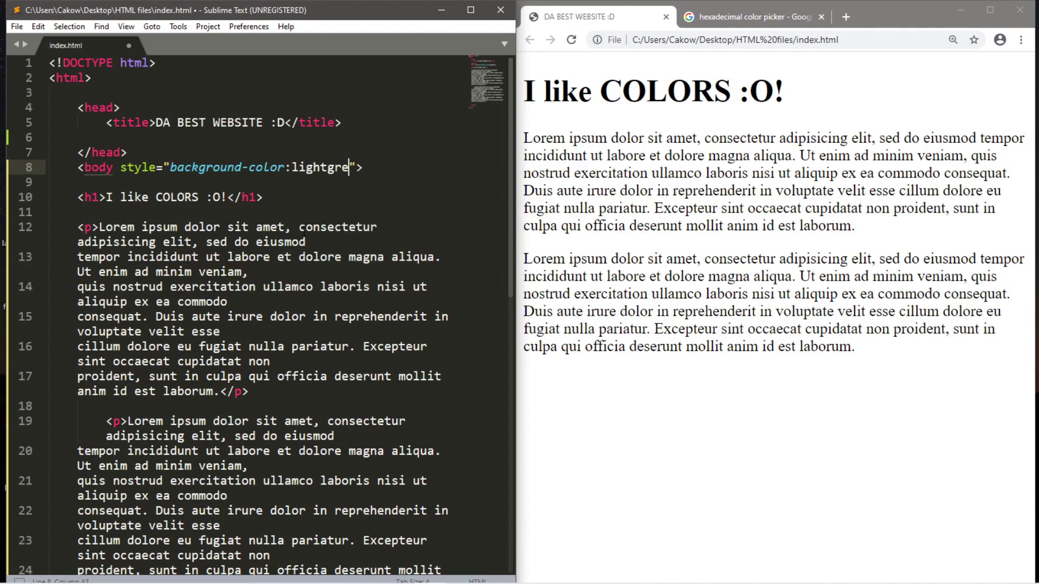
pyautogui.write('en')
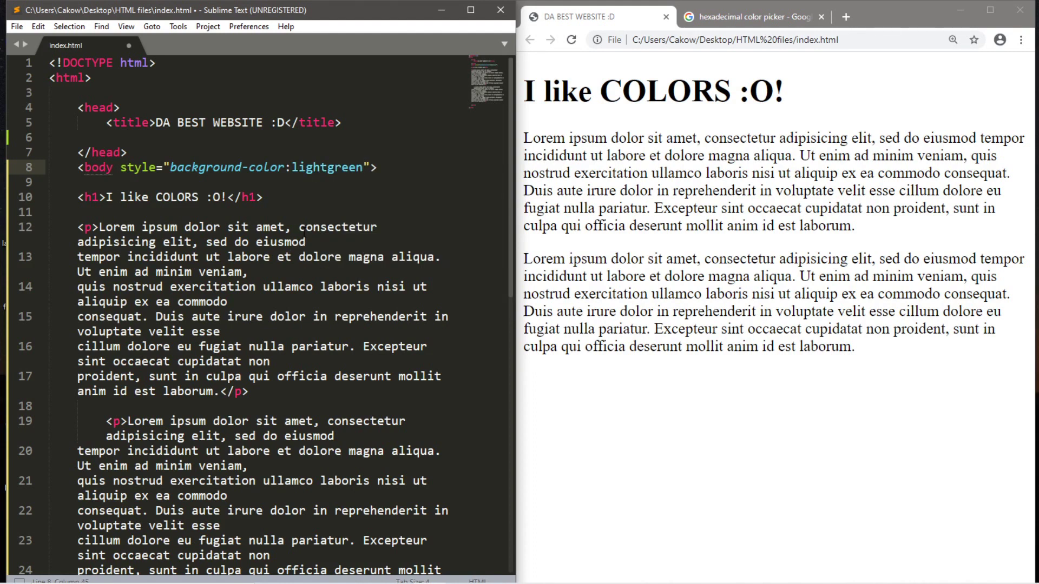
pyautogui.hotkey('ctrl', 's')
pyautogui.click(571, 39)
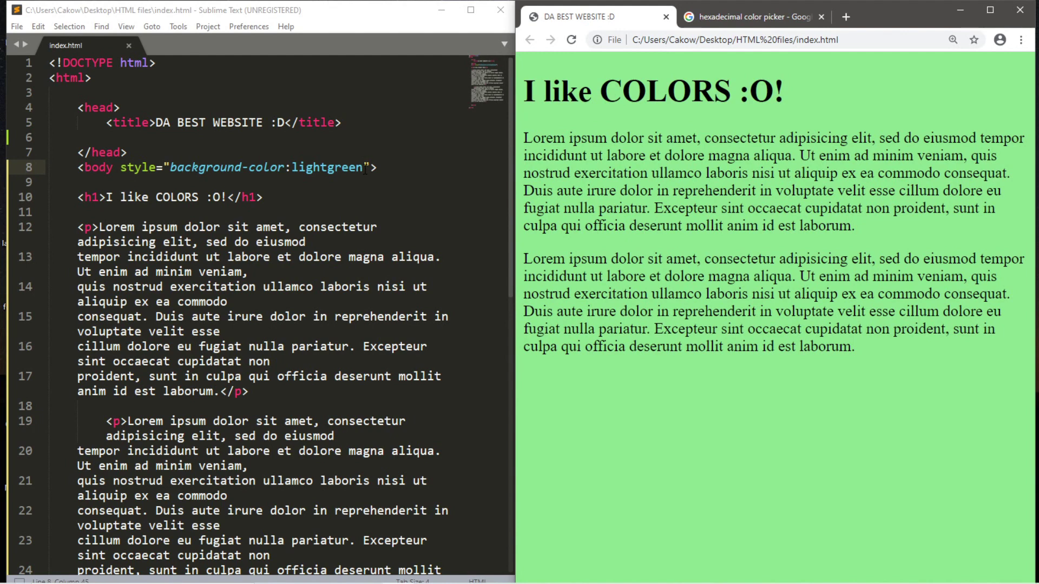
pyautogui.moveTo(363, 168); pyautogui.dragTo(292, 168)
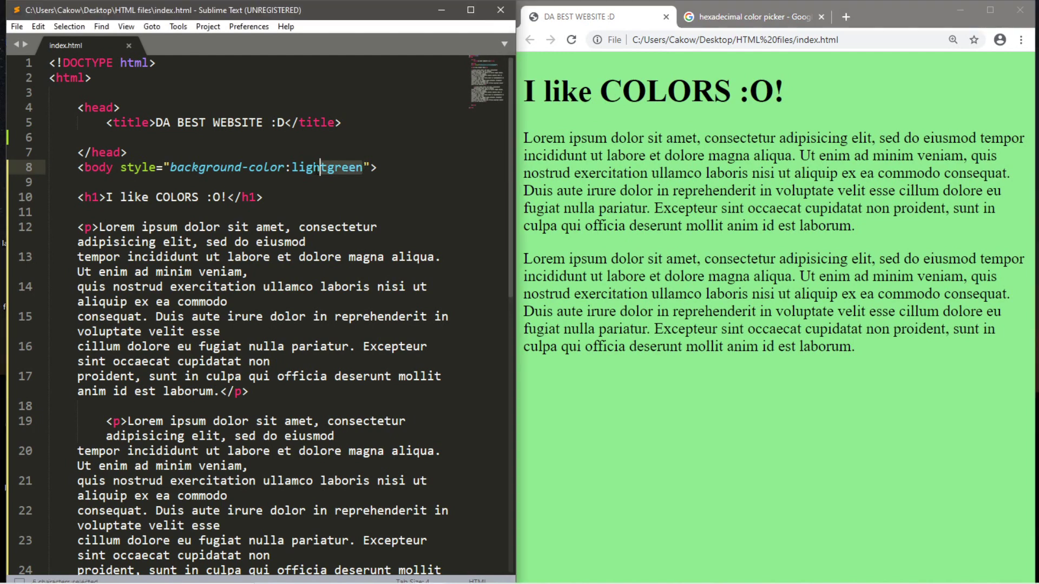
pyautogui.click(364, 172)
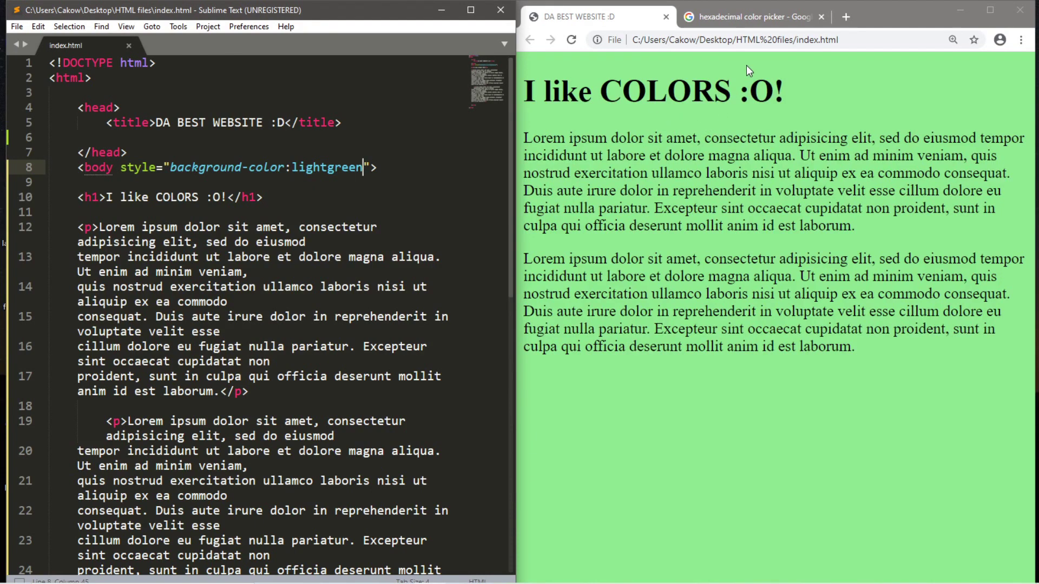
# Set the hex colour picker's hue to blue and darken it to navy #06061f
pyautogui.click(752, 17)
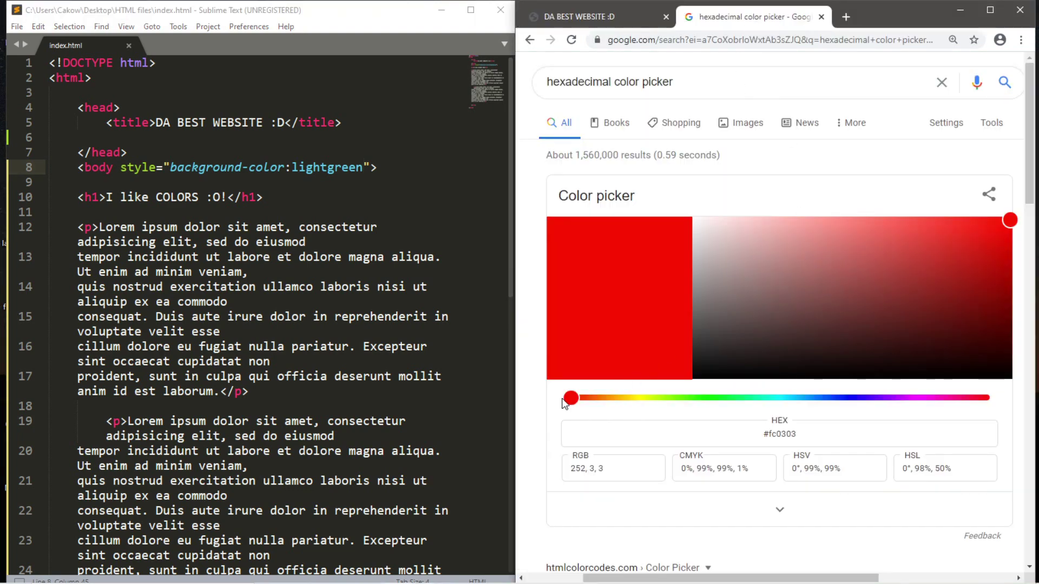
pyautogui.moveTo(569, 399); pyautogui.dragTo(849, 398)
pyautogui.click(975, 272)
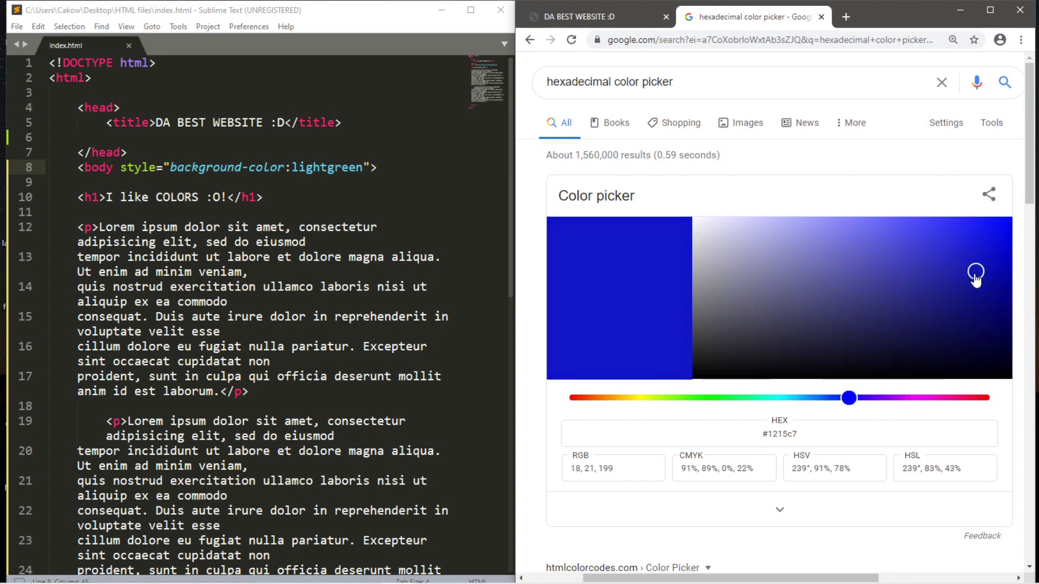
pyautogui.moveTo(976, 276); pyautogui.dragTo(963, 364)
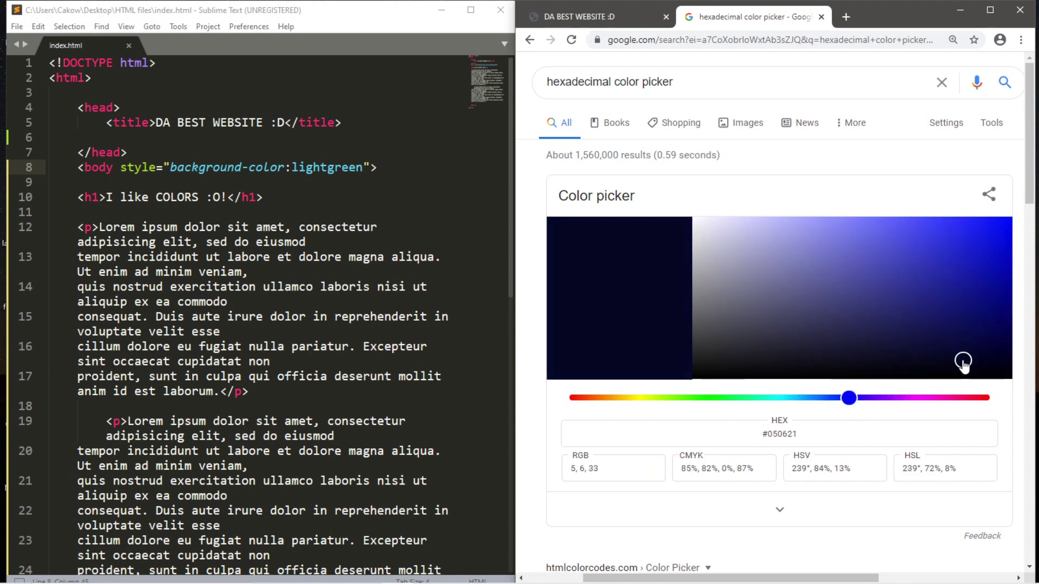
pyautogui.moveTo(963, 364); pyautogui.dragTo(956, 363)
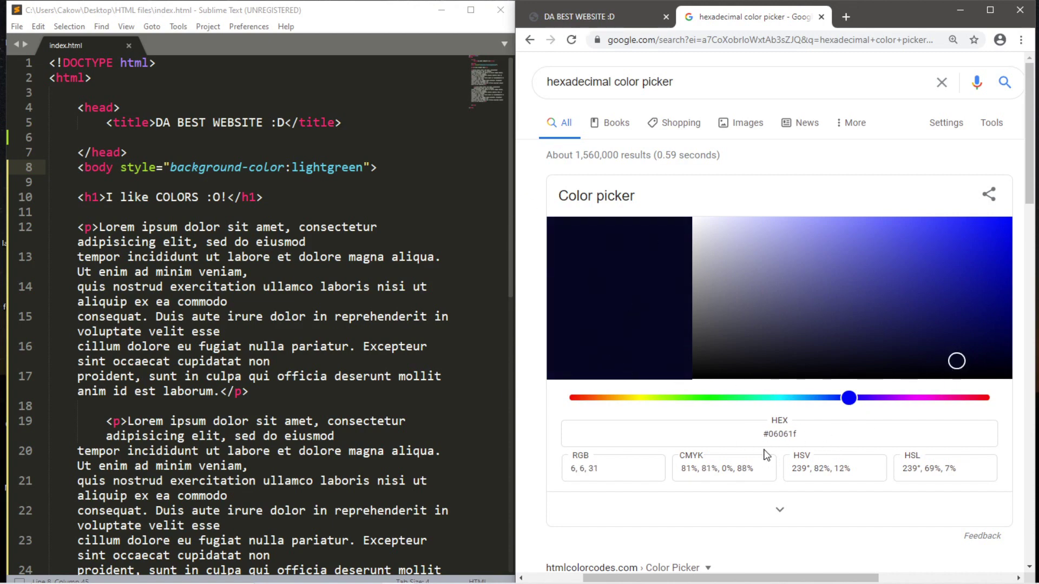
# Replace lightgreen in the body style with #06061f, save, and reload the darkened page
pyautogui.moveTo(798, 433); pyautogui.dragTo(764, 436)
pyautogui.hotkey('ctrl', 'c')
pyautogui.doubleClick(325, 168)
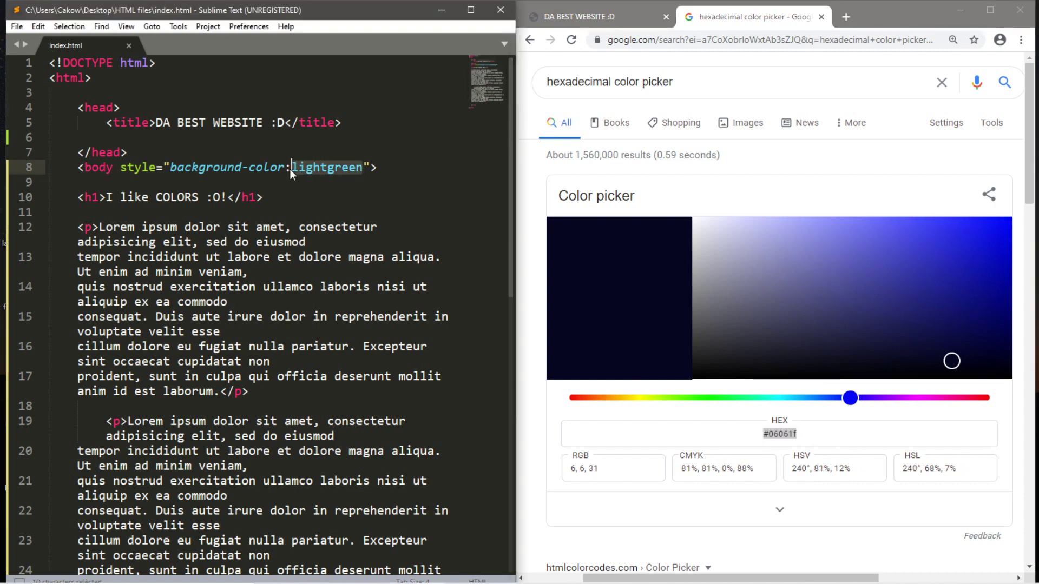
pyautogui.hotkey('ctrl', 'v')
pyautogui.hotkey('shift', 'Left')
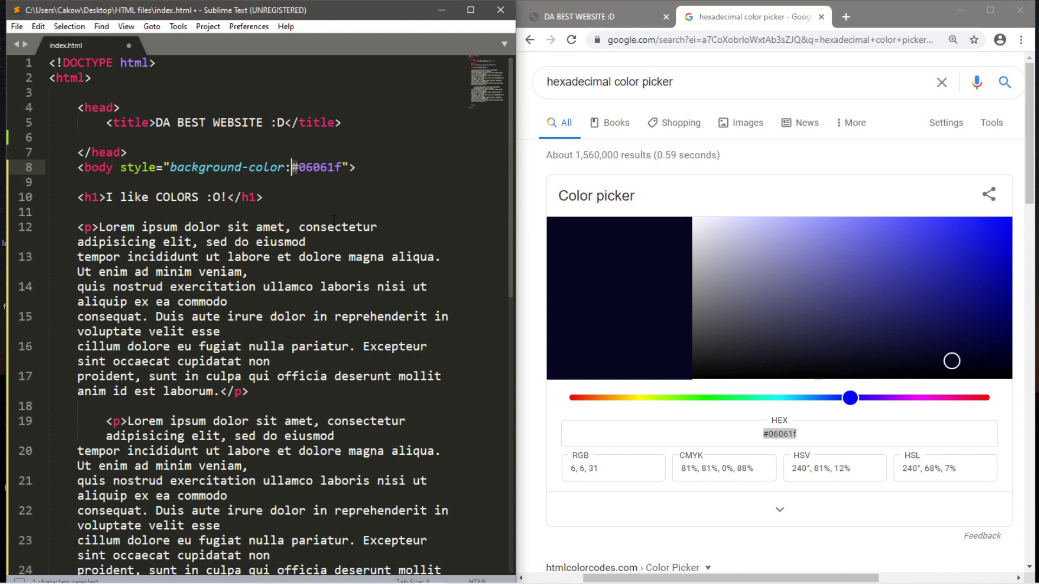
pyautogui.hotkey('ctrl', 's')
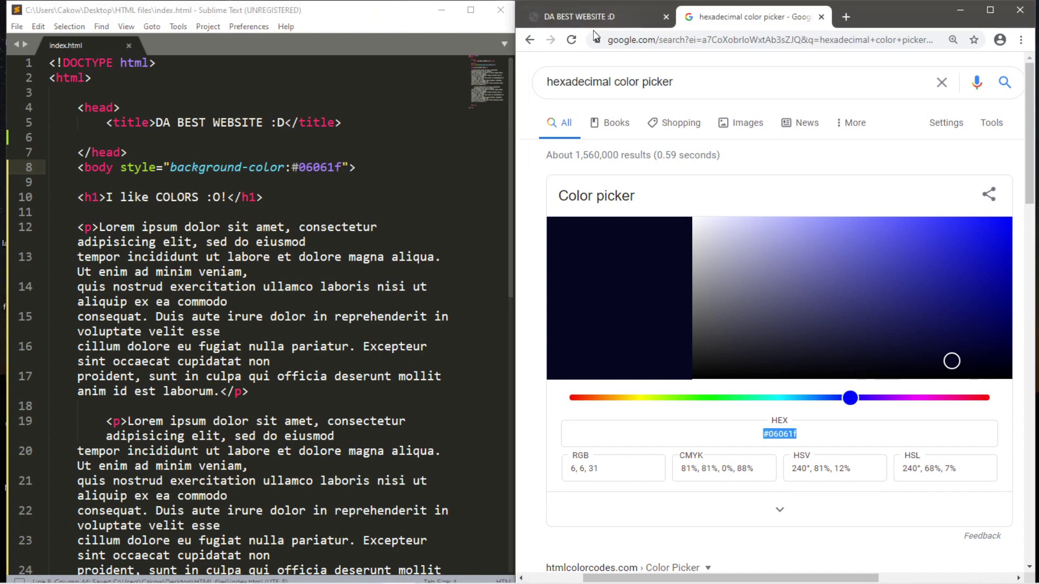
pyautogui.click(601, 16)
pyautogui.click(571, 39)
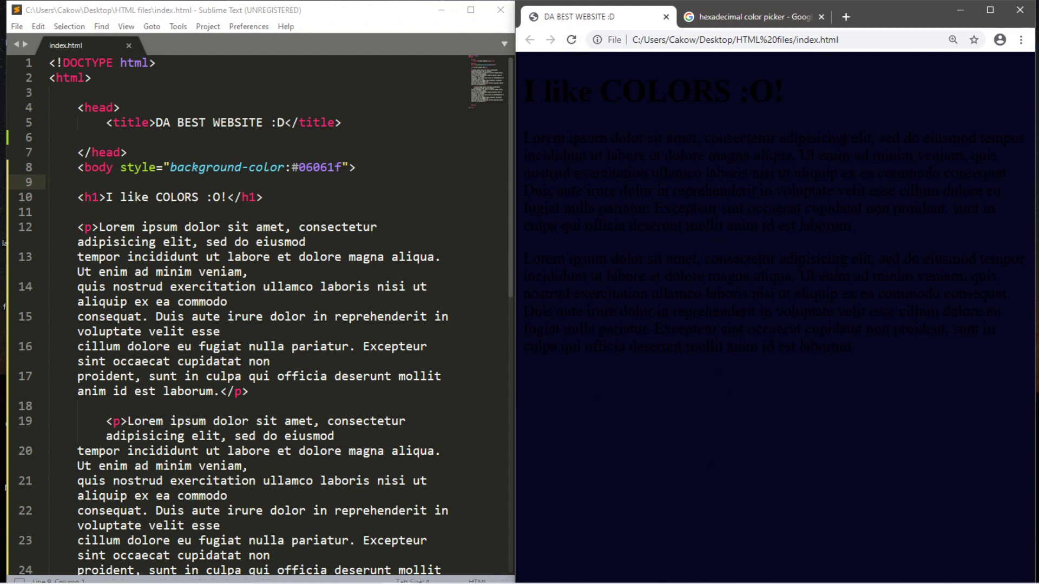
pyautogui.moveTo(945, 418); pyautogui.dragTo(525, 89)
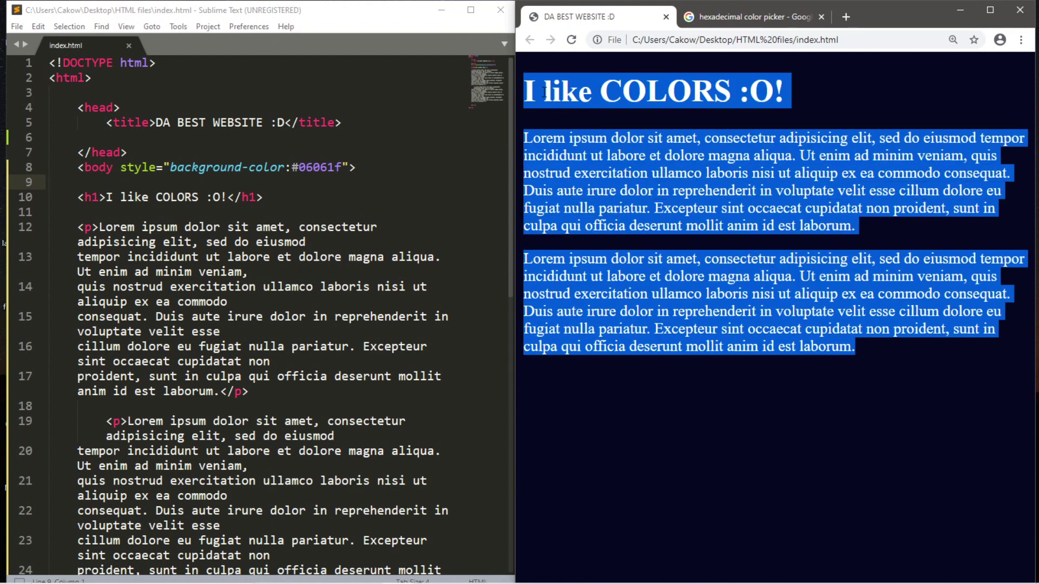
pyautogui.click(779, 364)
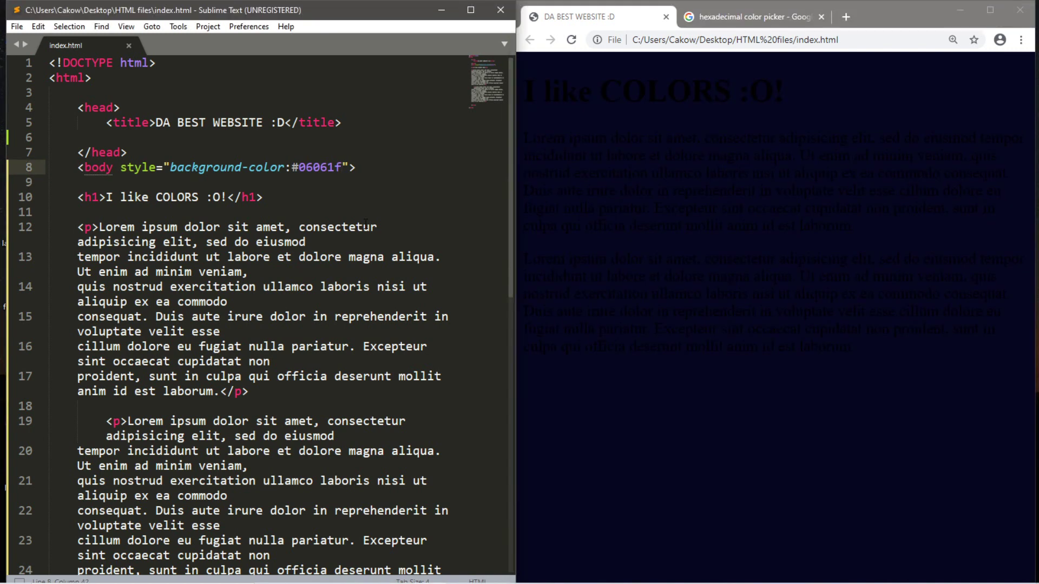
pyautogui.moveTo(343, 168); pyautogui.dragTo(291, 167)
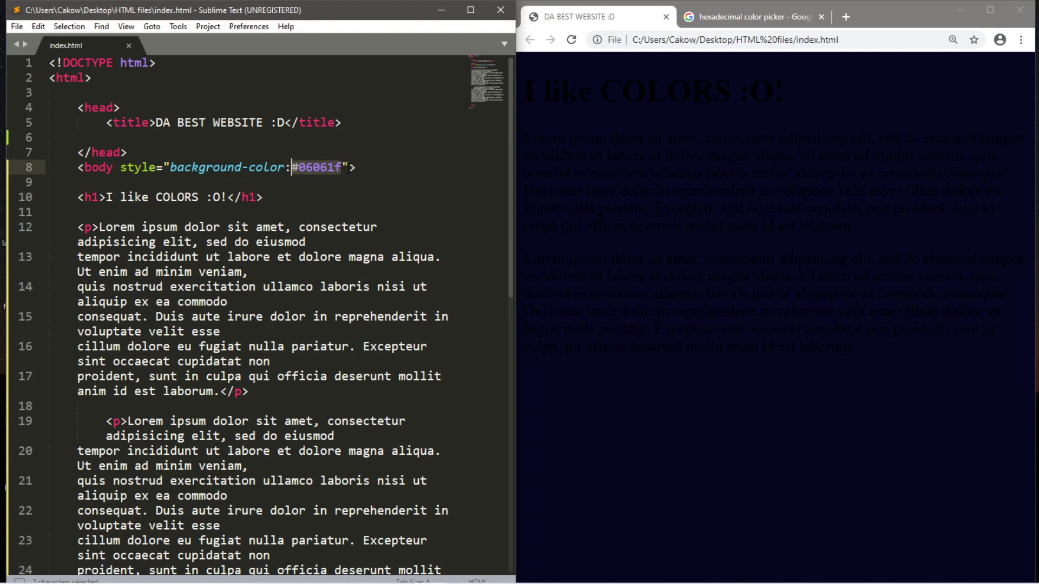
pyautogui.click(347, 168)
pyautogui.hotkey('ctrl', 'shift', 'space')
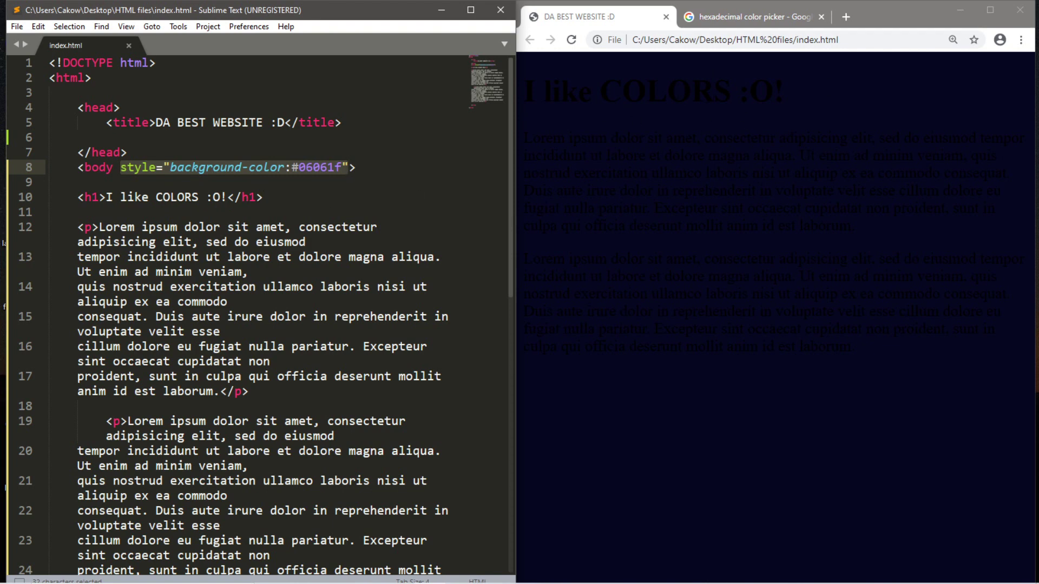
pyautogui.click(97, 197)
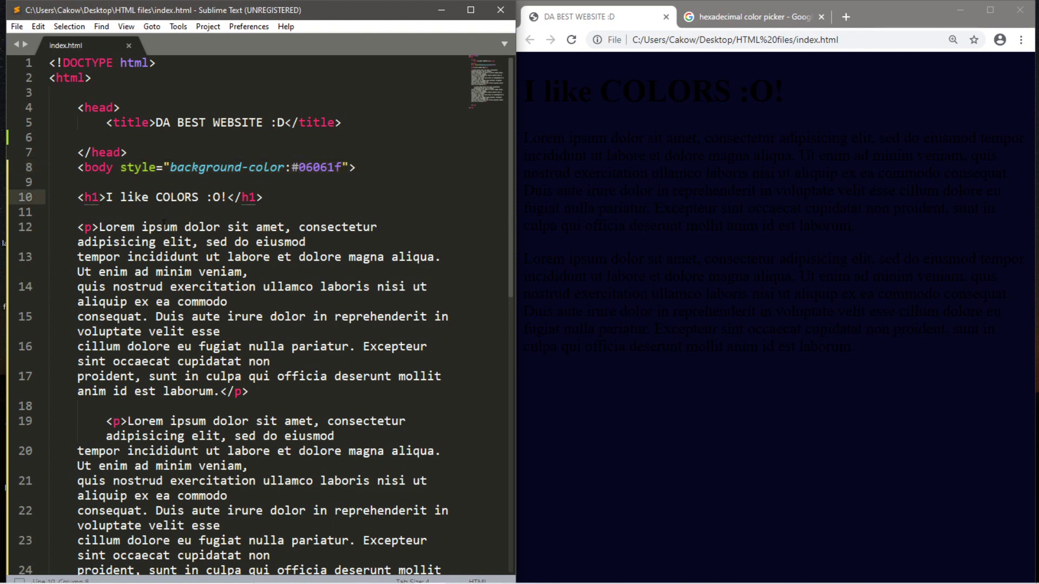
pyautogui.write('style')
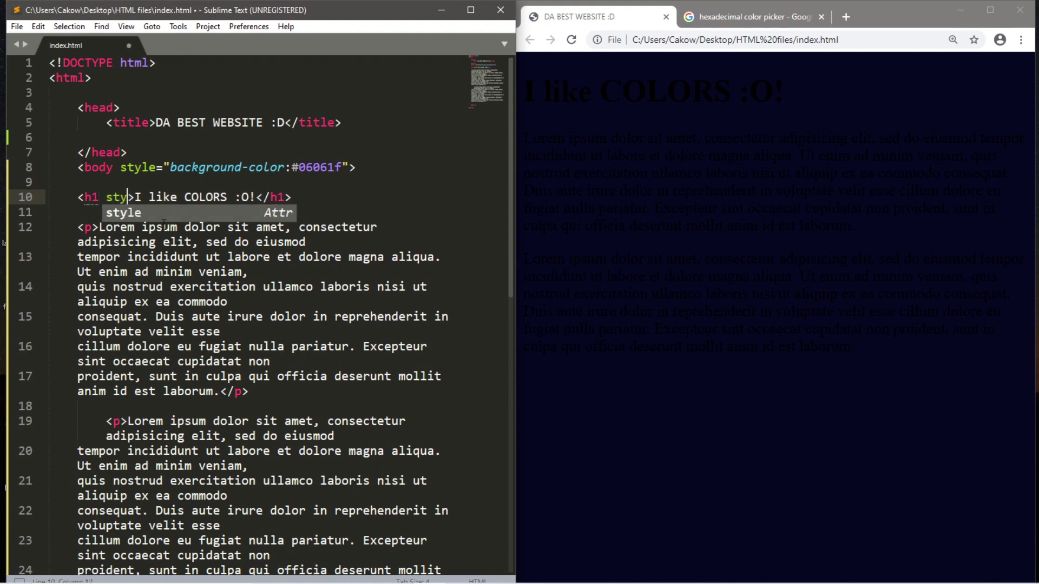
pyautogui.write('=')
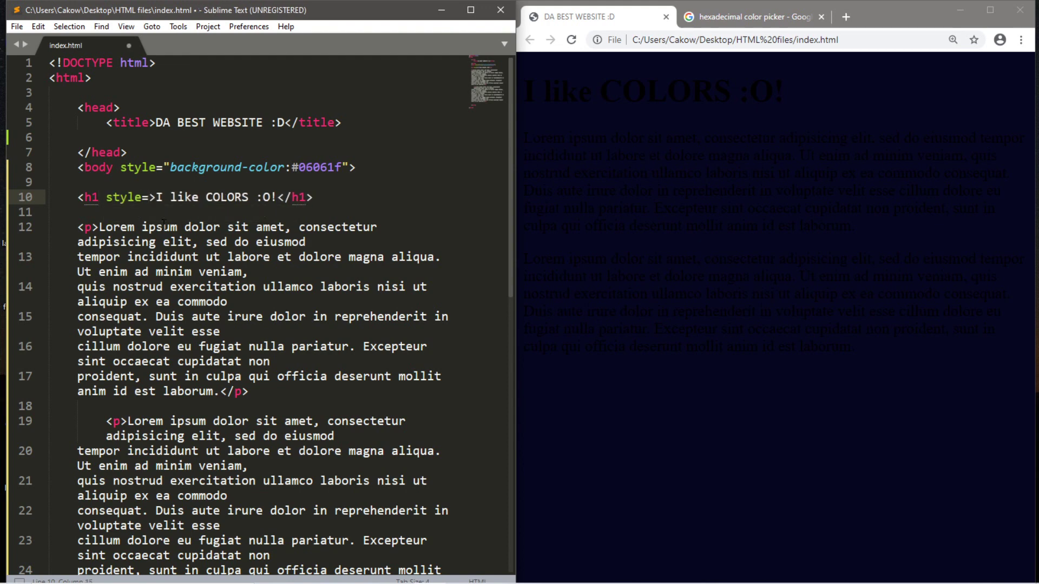
pyautogui.write('"')
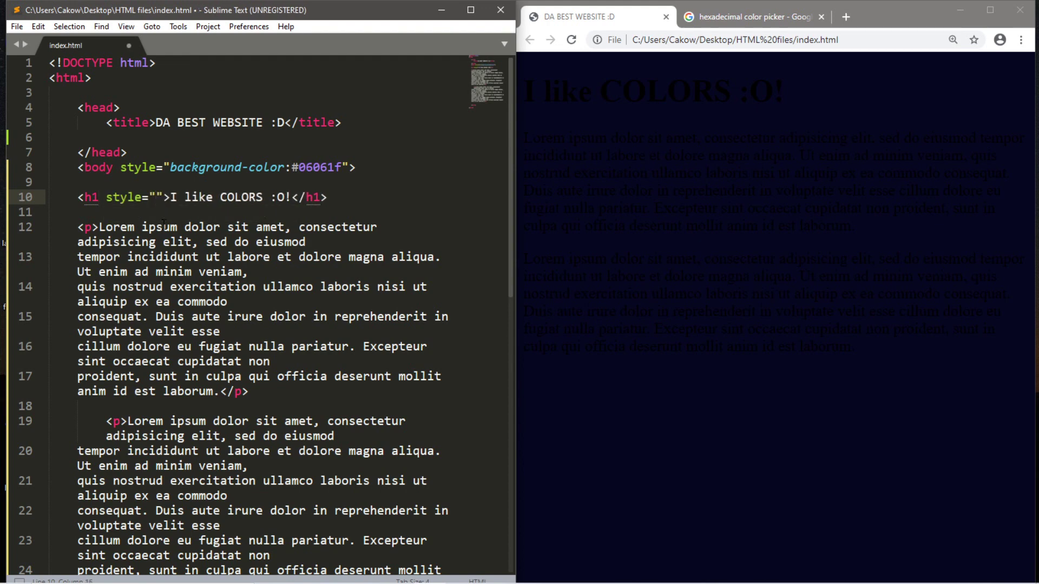
pyautogui.write('color')
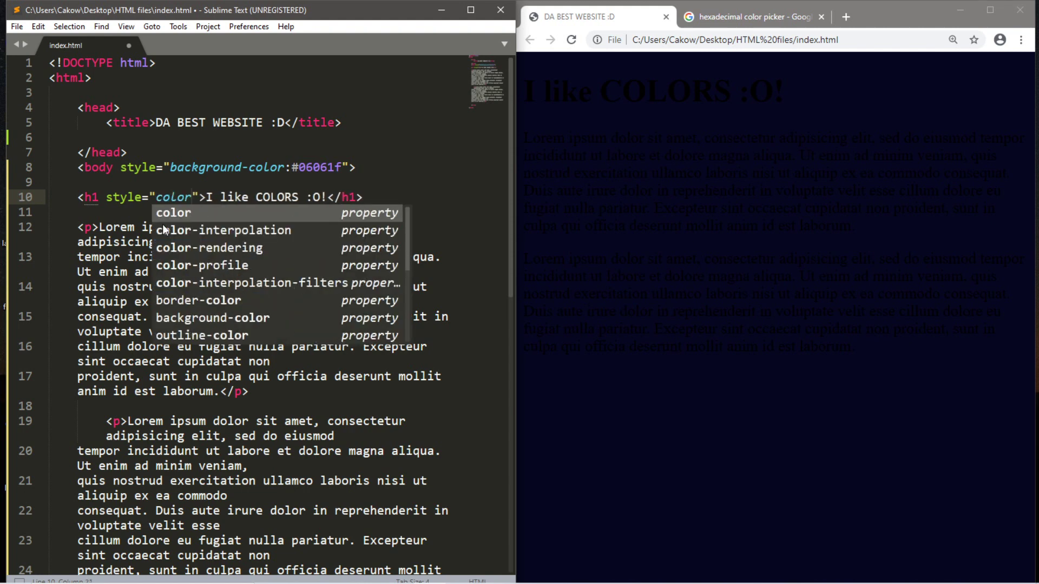
pyautogui.write(':')
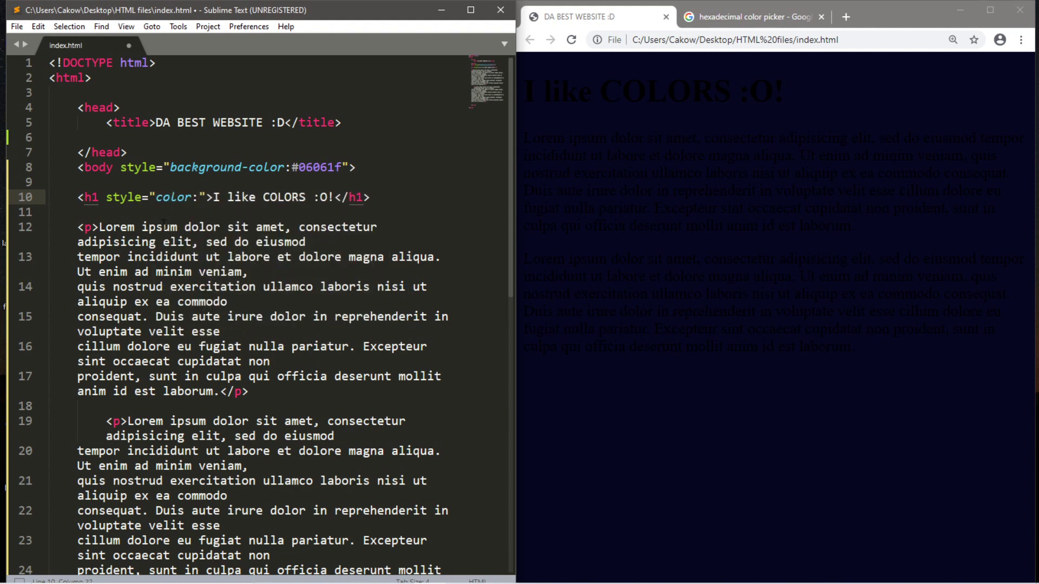
pyautogui.write('red')
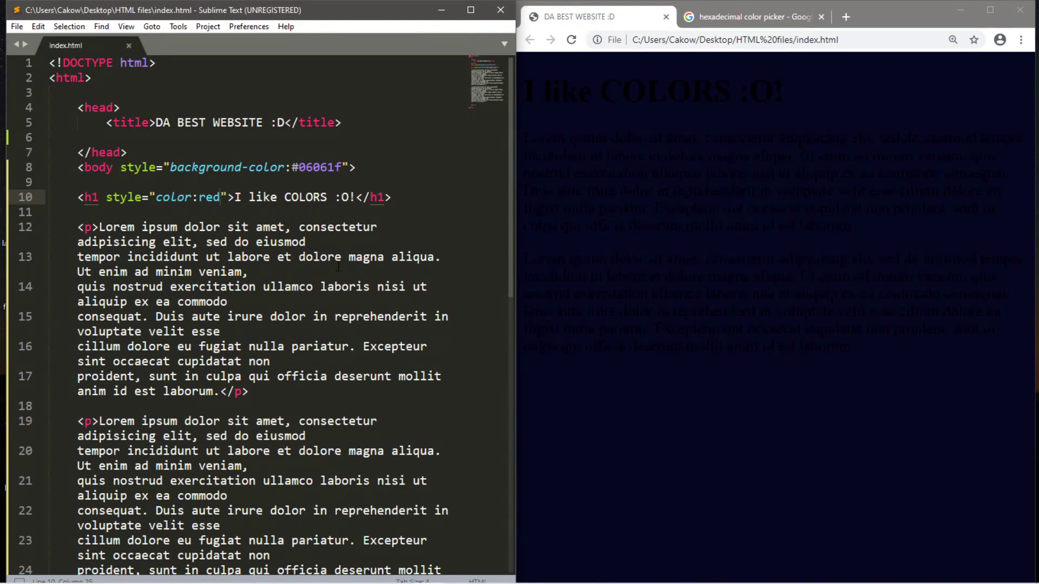
# Save the red h1 text colour and reload Chrome to show the red heading
pyautogui.hotkey('ctrl', 's')
pyautogui.click(572, 39)
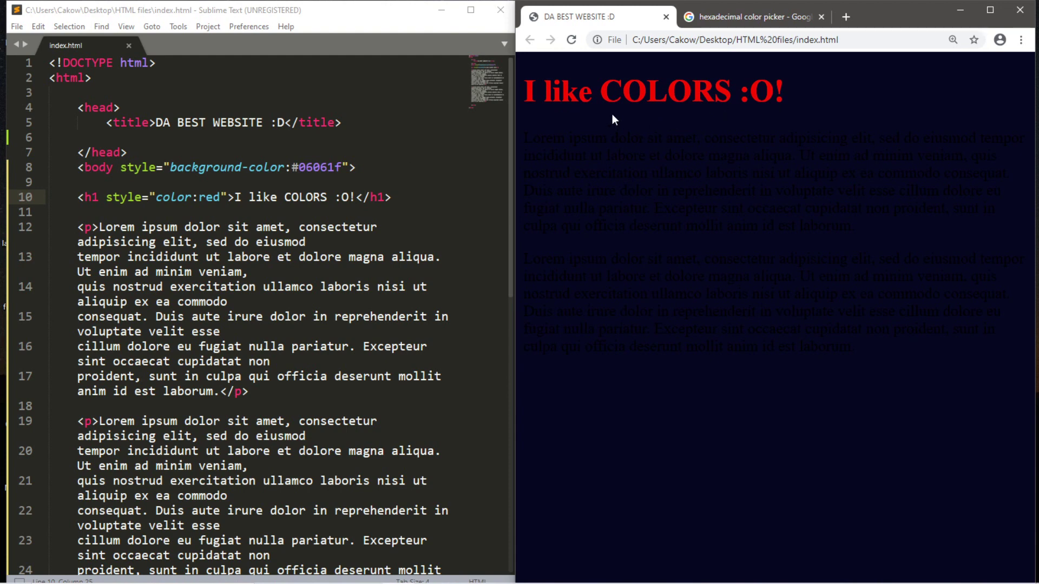
pyautogui.click(222, 197)
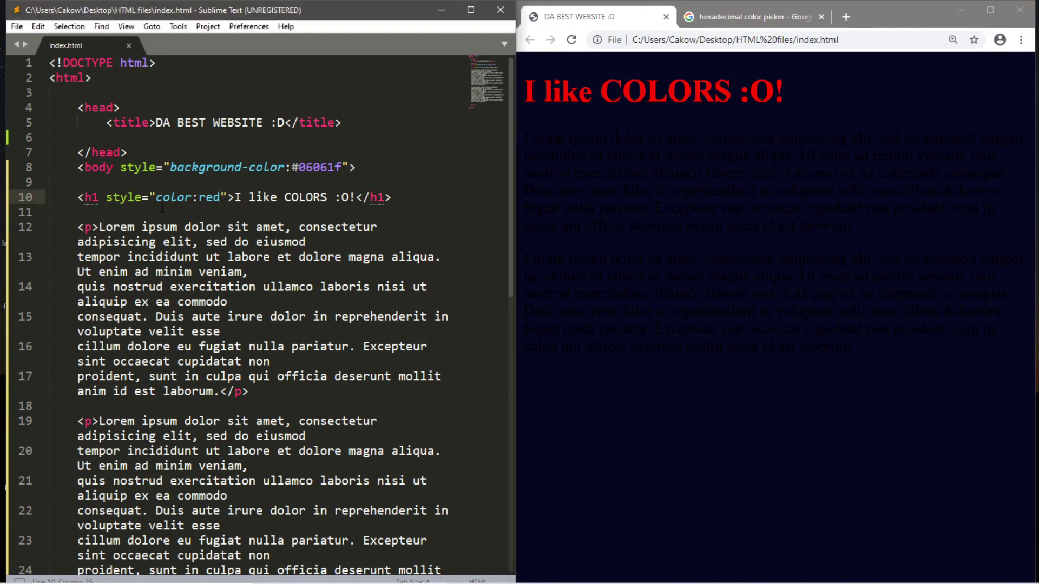
# Append background-color:blue to the heading's style after color:red, save, and reload the preview
pyautogui.moveTo(150, 197); pyautogui.dragTo(231, 197)
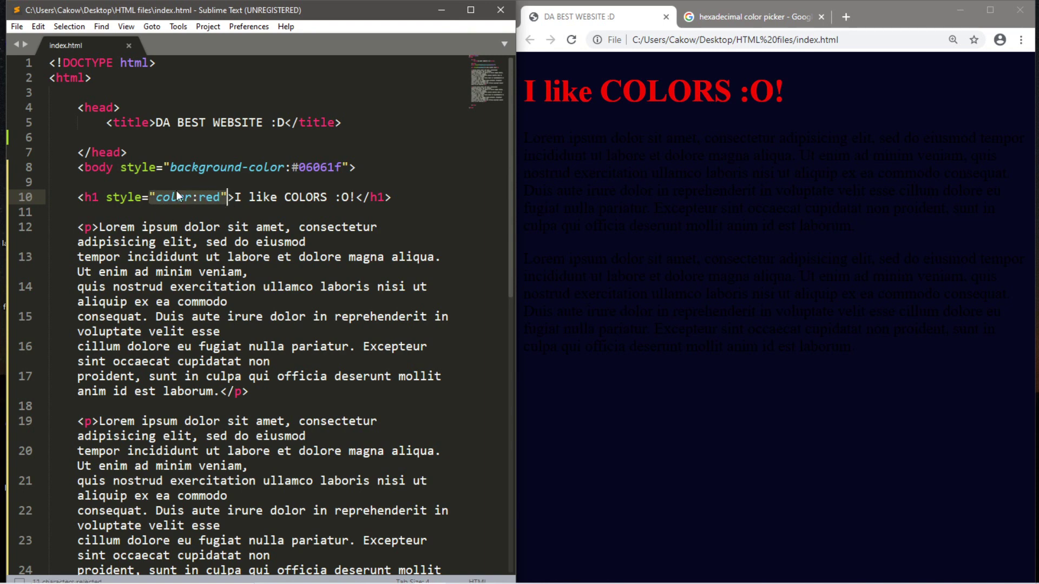
pyautogui.click(221, 197)
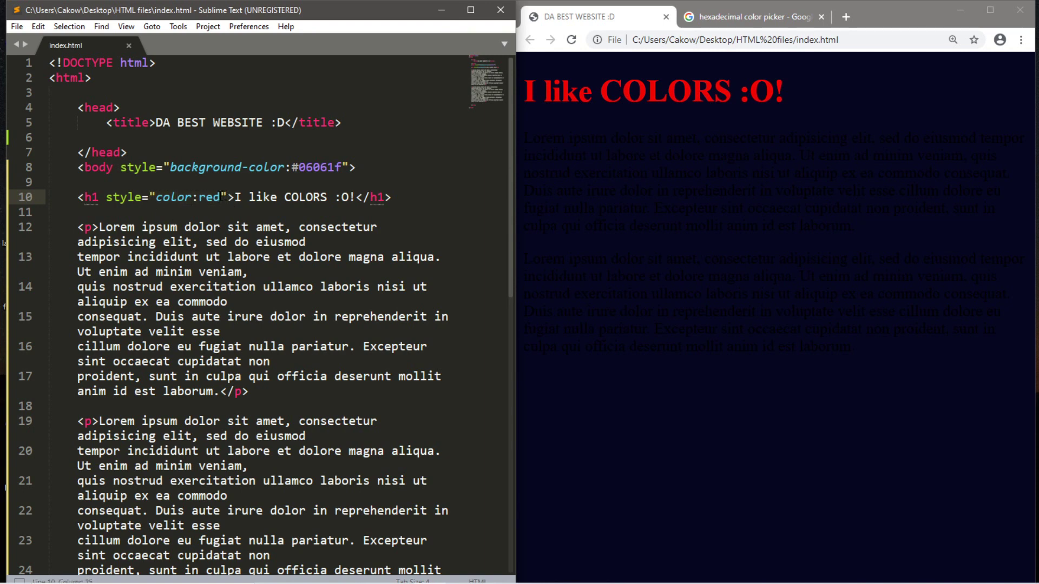
pyautogui.write(';')
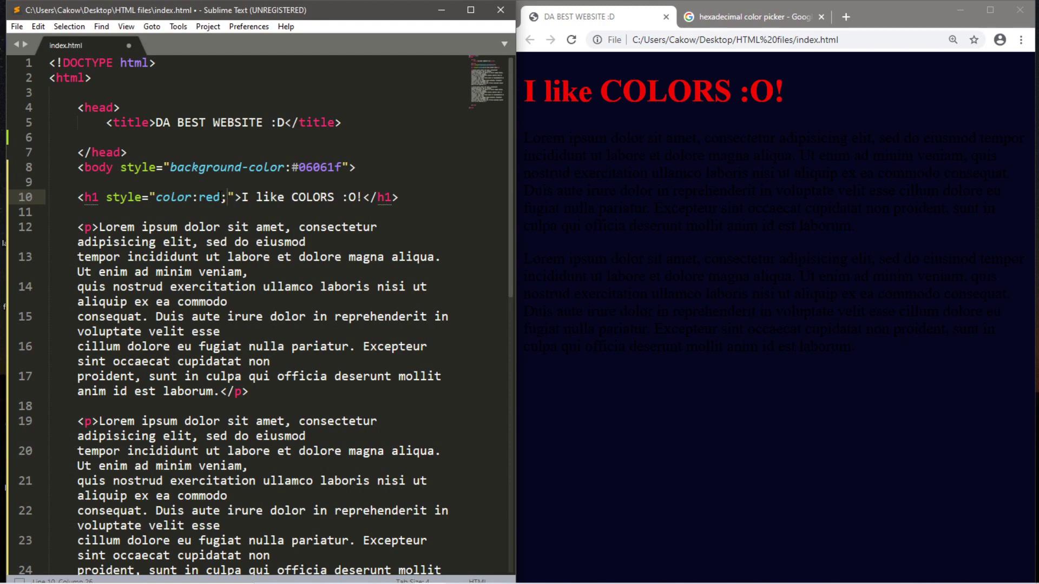
pyautogui.write('background')
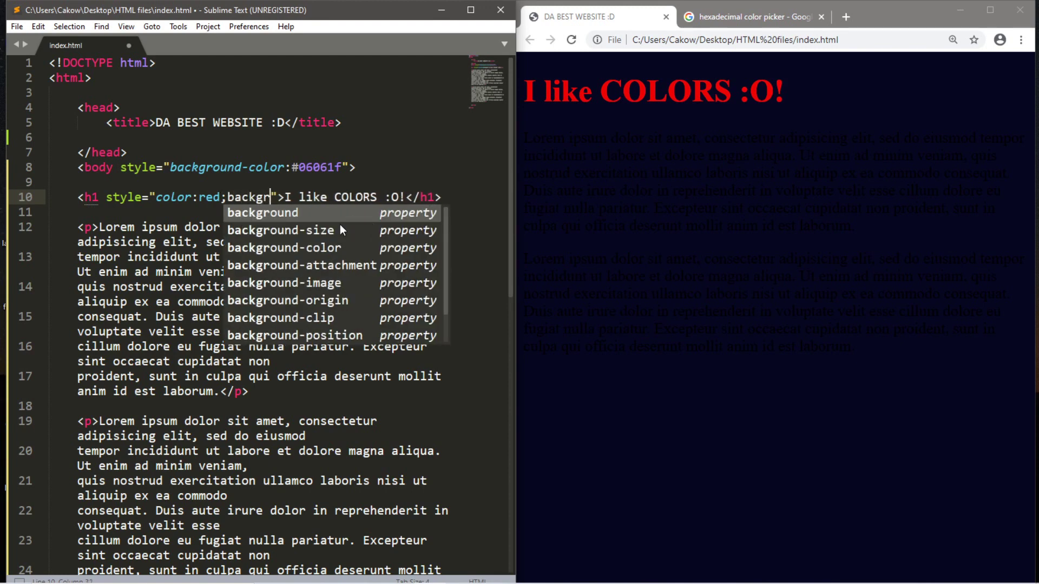
pyautogui.write('-color')
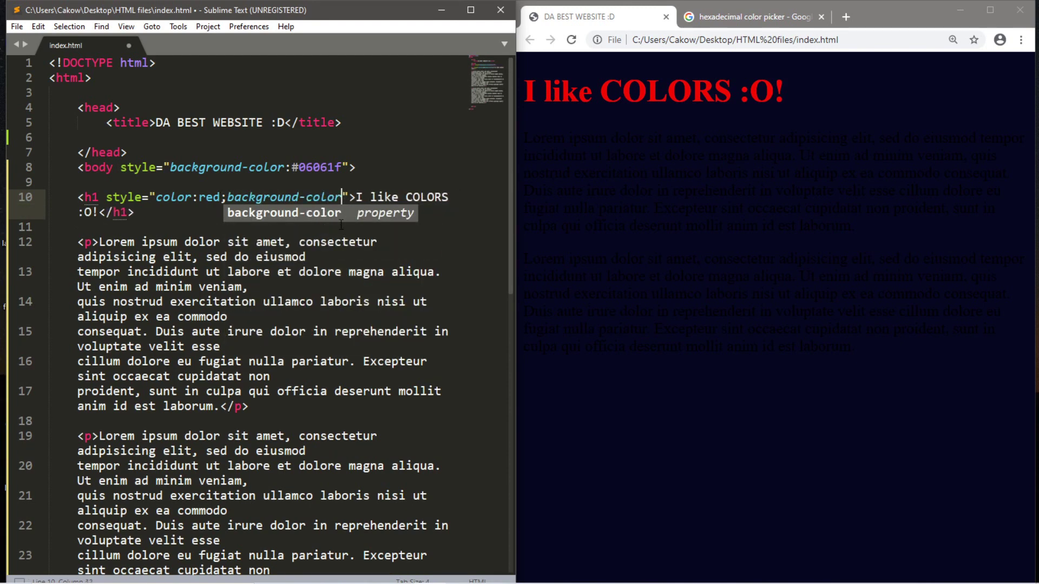
pyautogui.write(':')
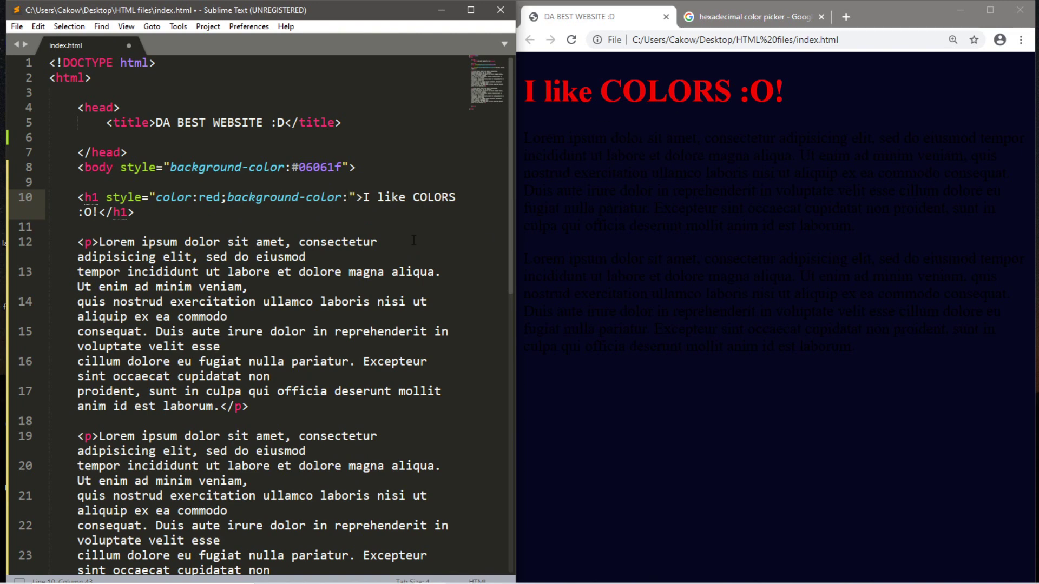
pyautogui.write('blue')
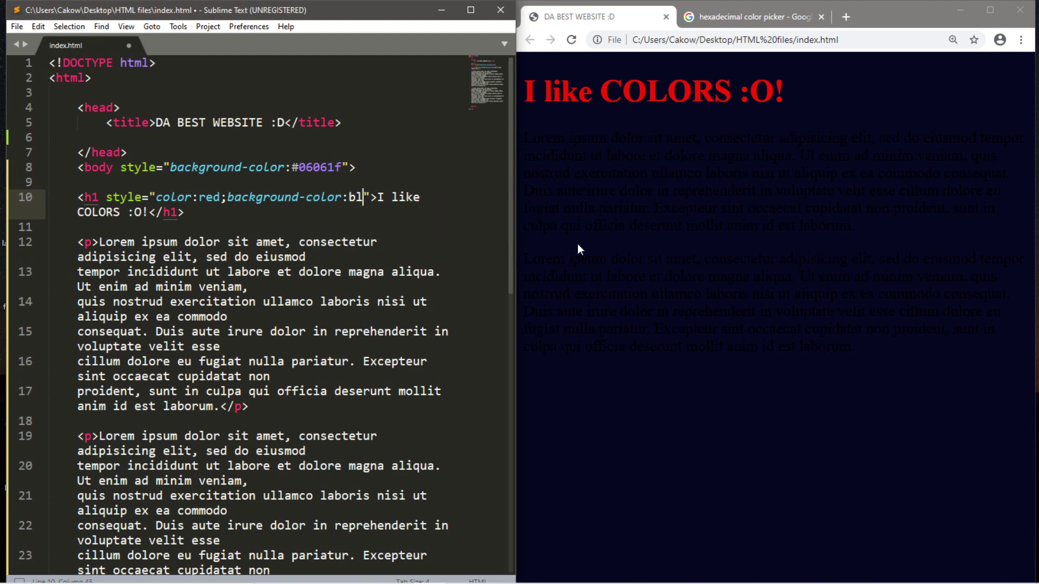
pyautogui.hotkey('ctrl', 's')
pyautogui.click(572, 40)
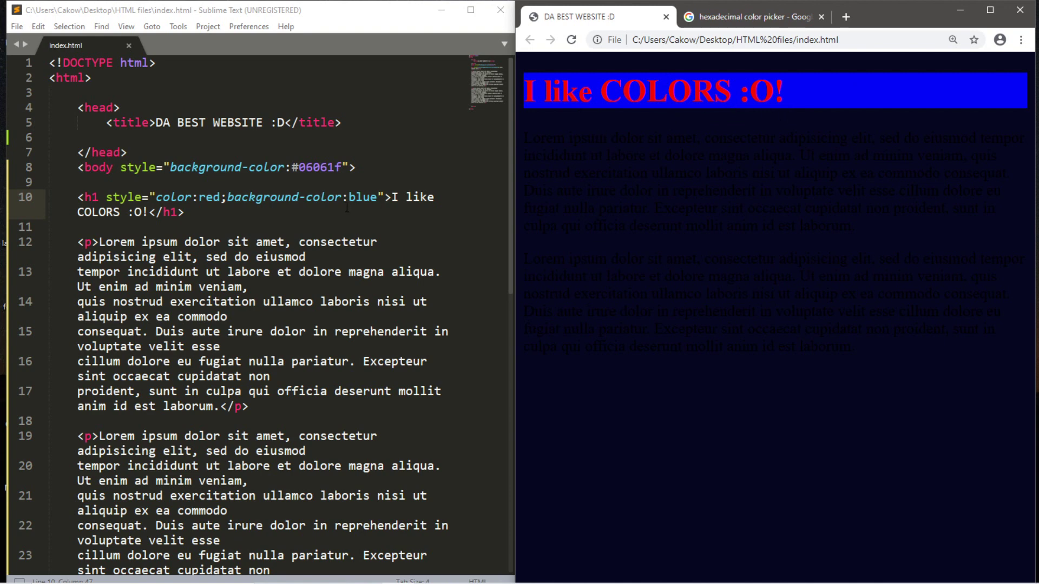
pyautogui.moveTo(220, 197); pyautogui.dragTo(199, 197)
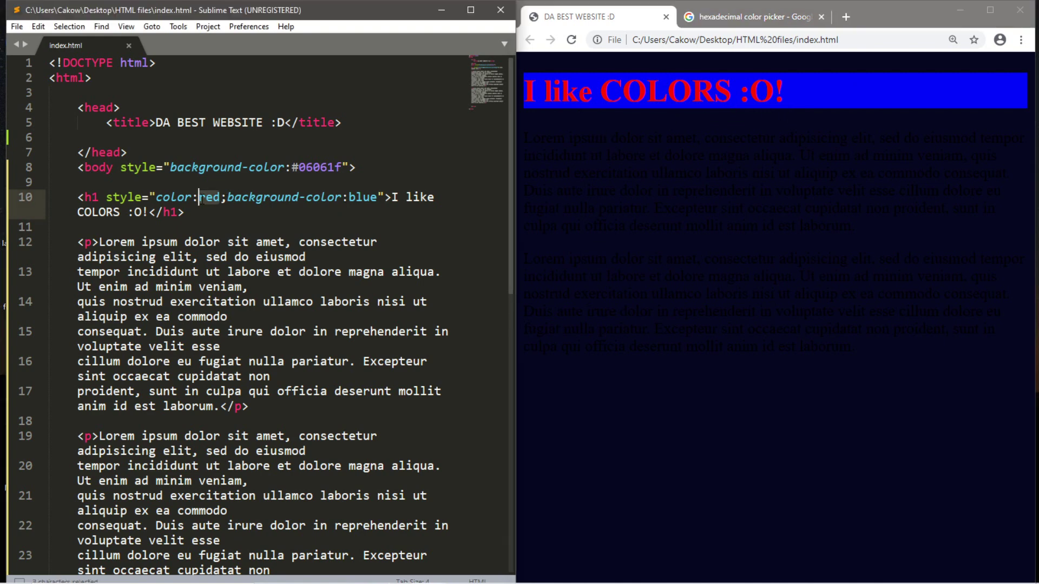
pyautogui.click(350, 198)
pyautogui.moveTo(292, 167); pyautogui.dragTo(349, 167)
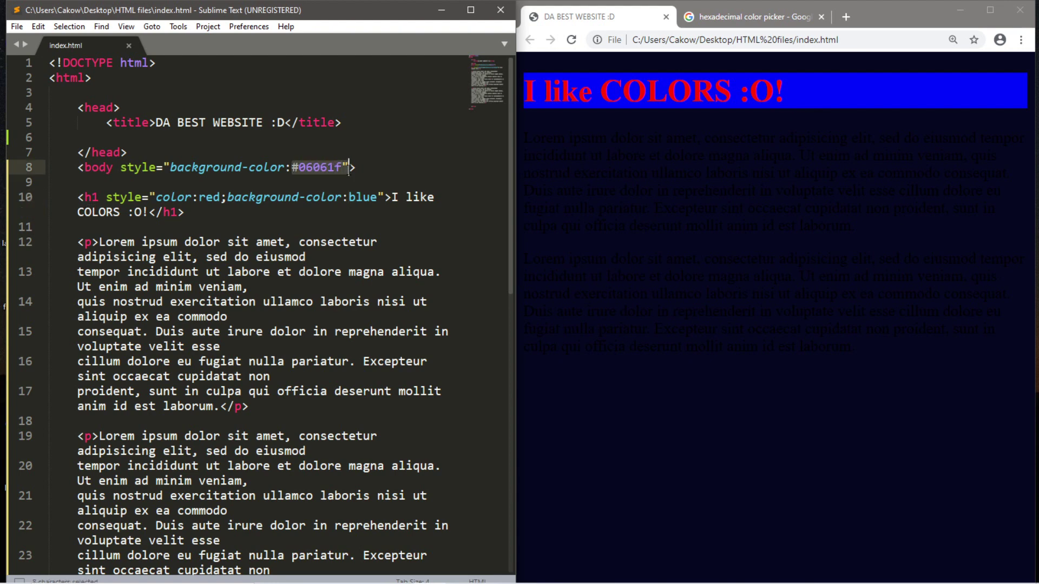
pyautogui.click(371, 212)
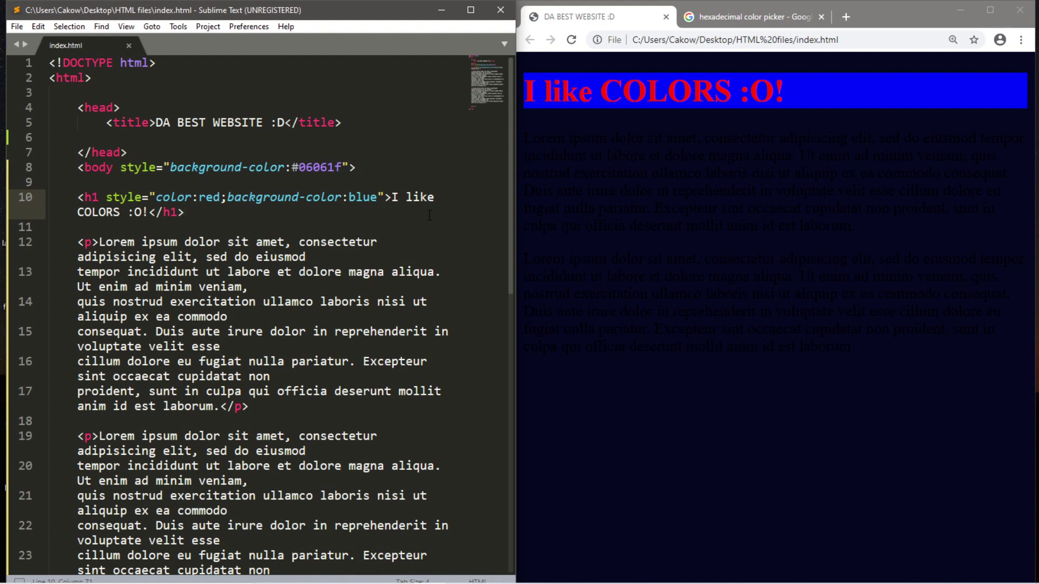
pyautogui.click(92, 242)
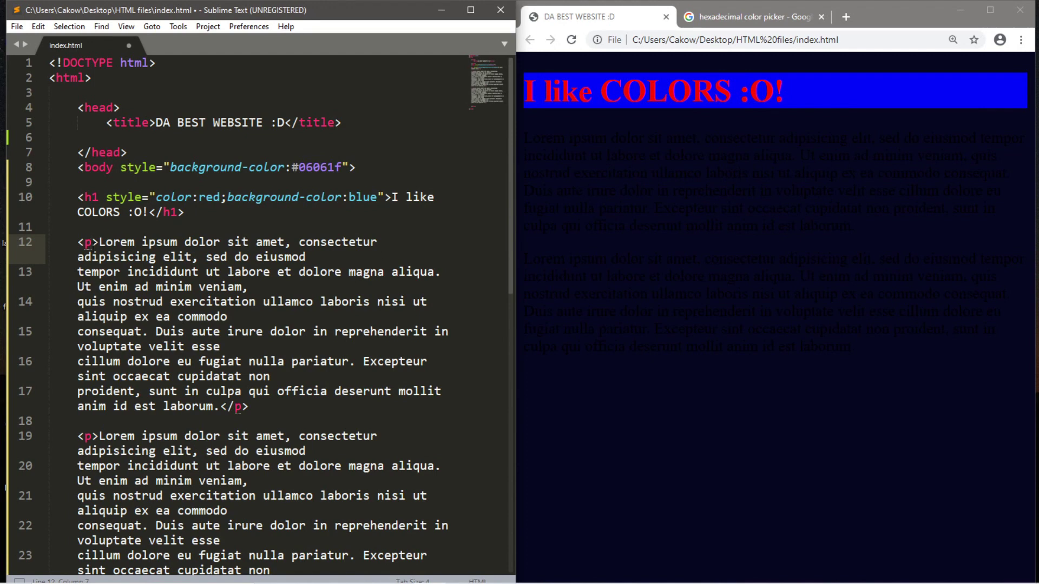
pyautogui.write('style')
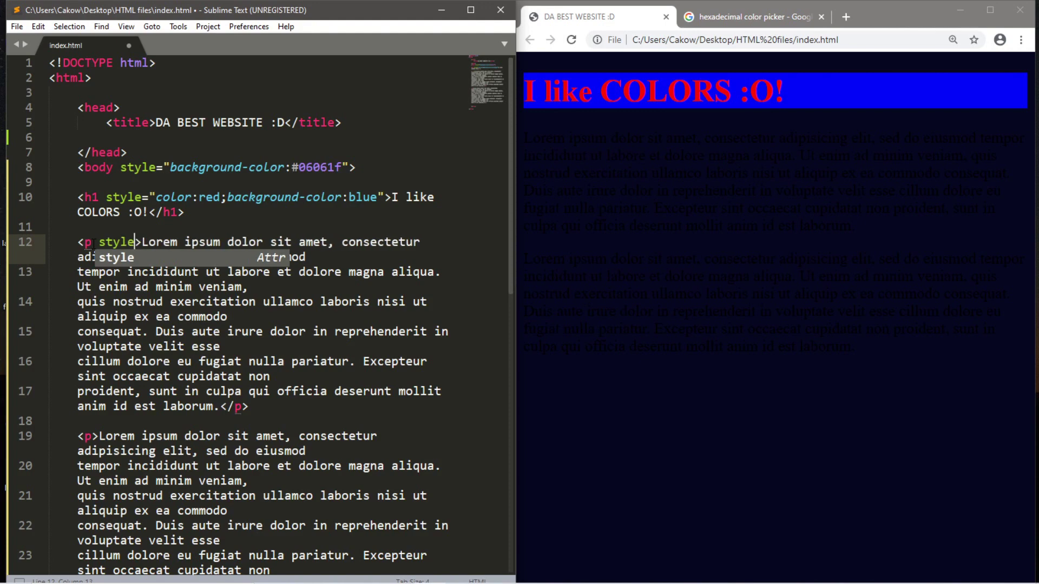
pyautogui.write('="')
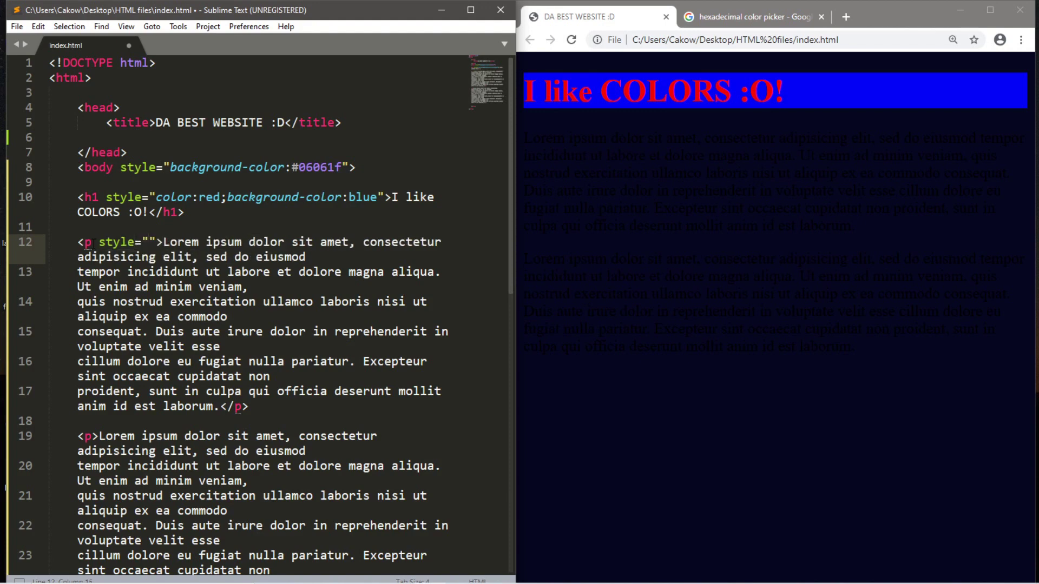
pyautogui.write('color')
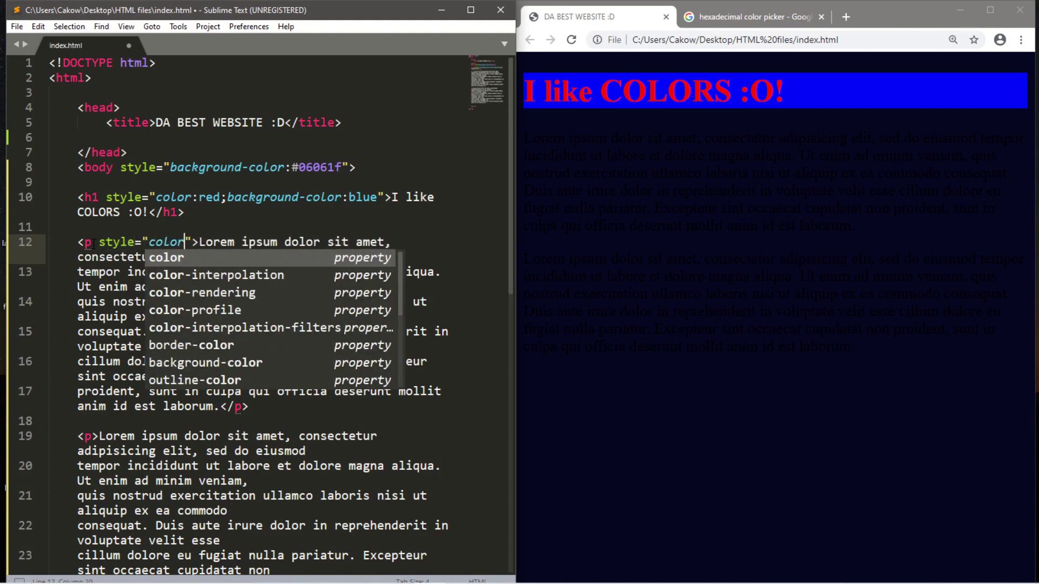
pyautogui.write(':')
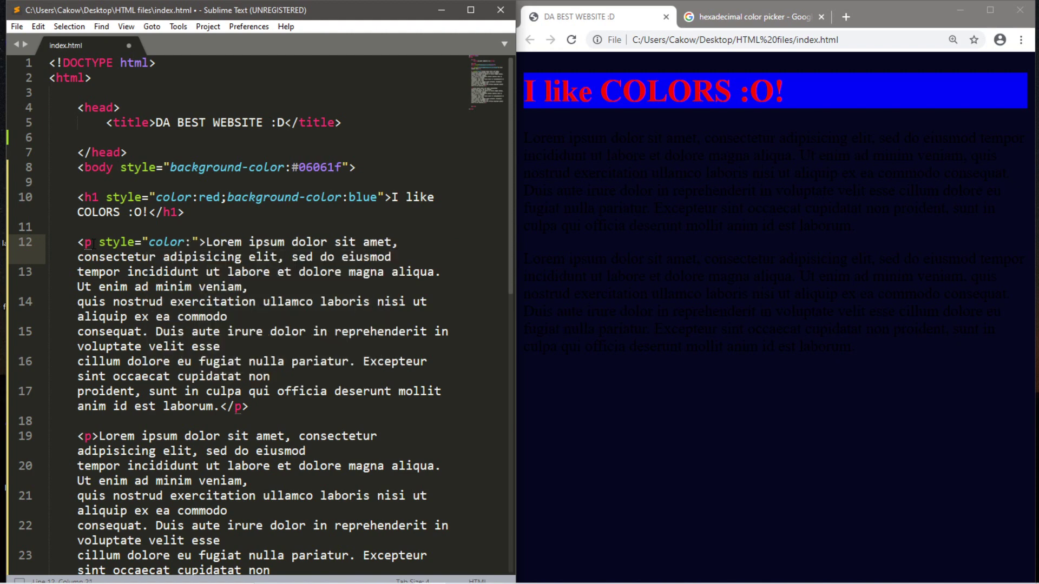
pyautogui.write('#')
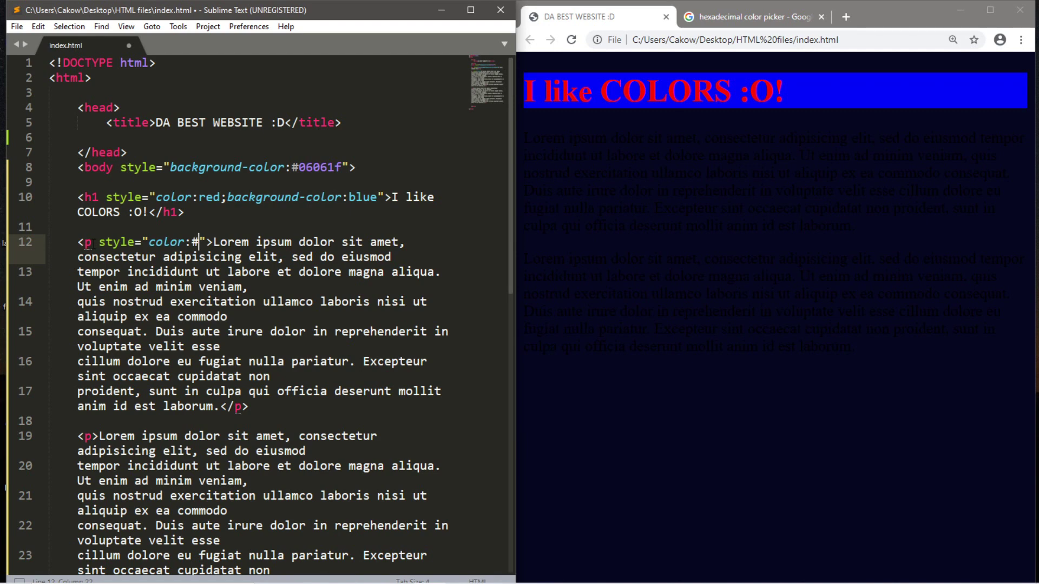
pyautogui.write('4')
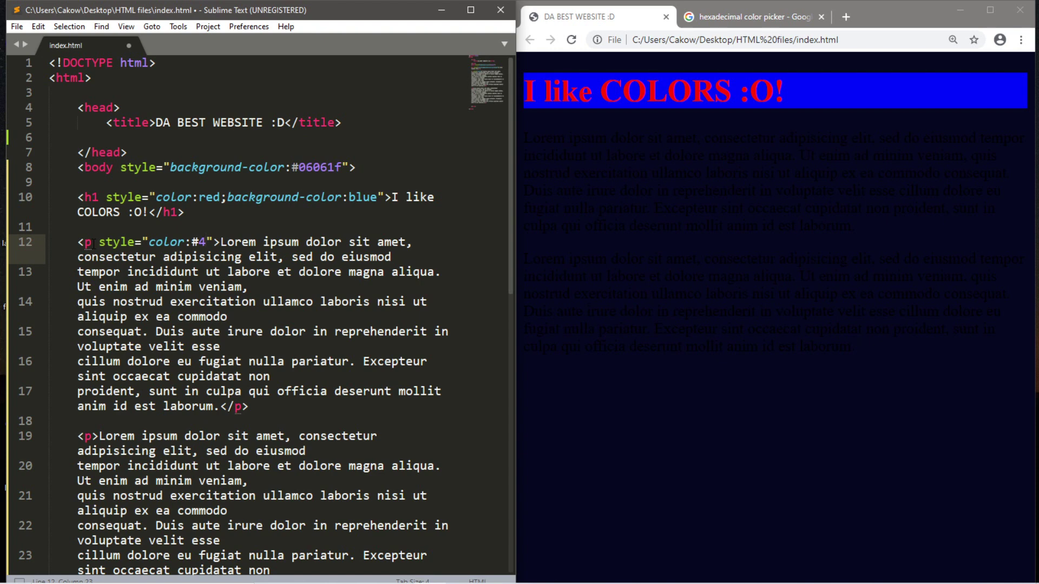
pyautogui.write('fc')
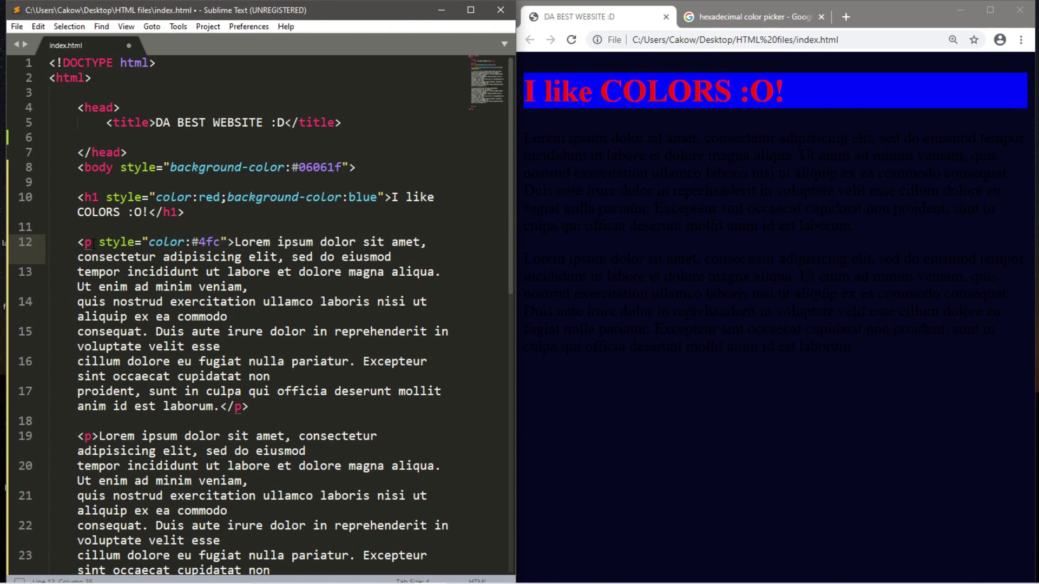
pyautogui.write('1ff')
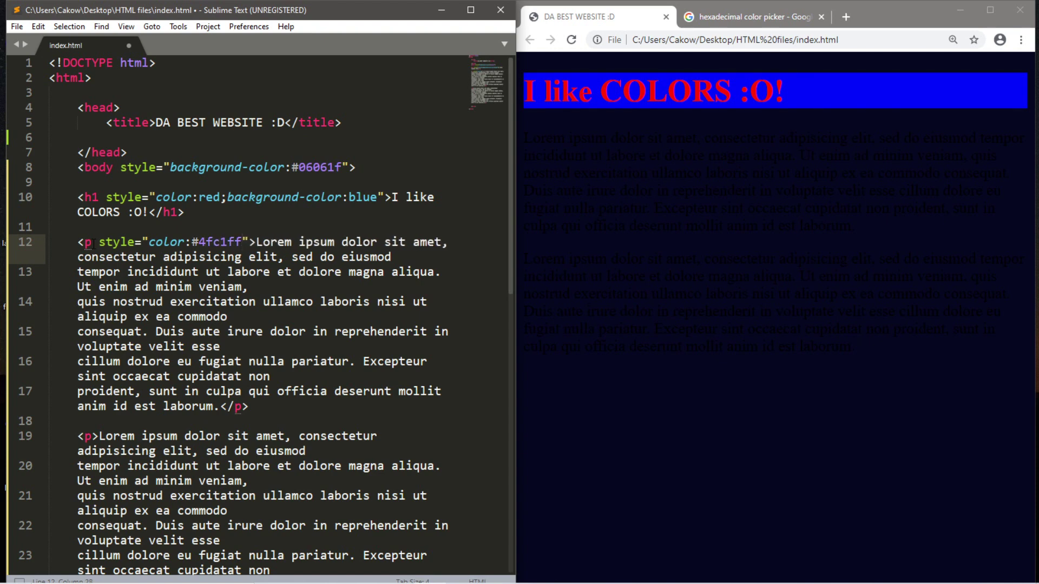
# Save the #4fc1ff colour on the first paragraph and reload Chrome to show it
pyautogui.hotkey('ctrl', 's')
pyautogui.click(571, 39)
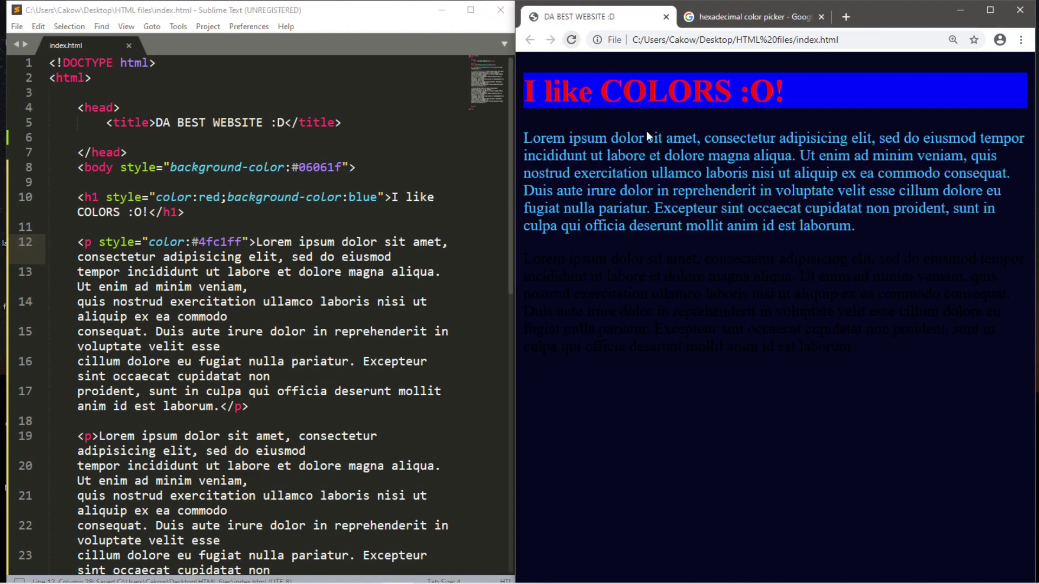
# Add background-color:#02263b to the first paragraph's style, save, and refresh the preview
pyautogui.click(242, 242)
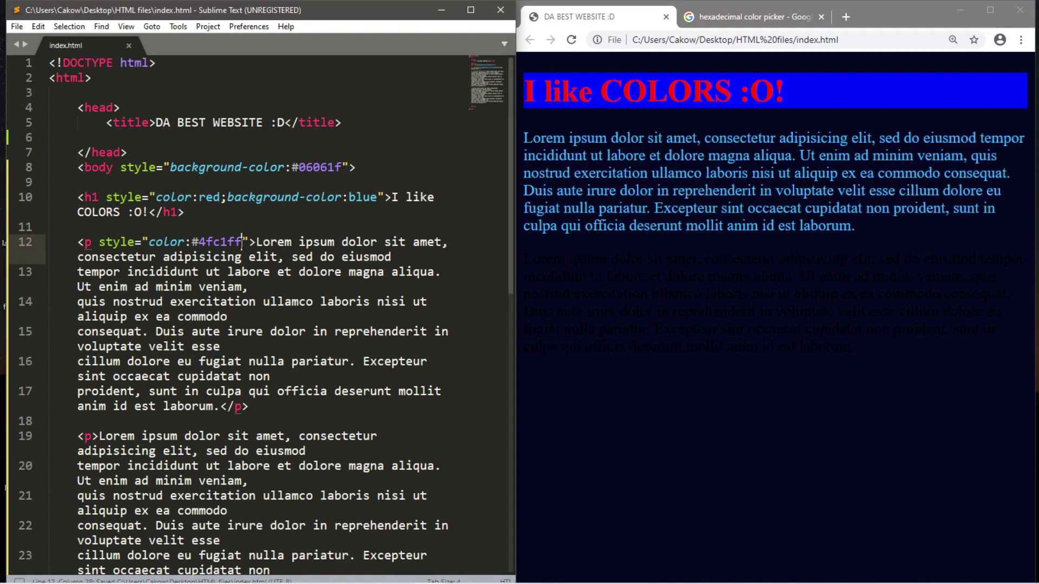
pyautogui.write(';')
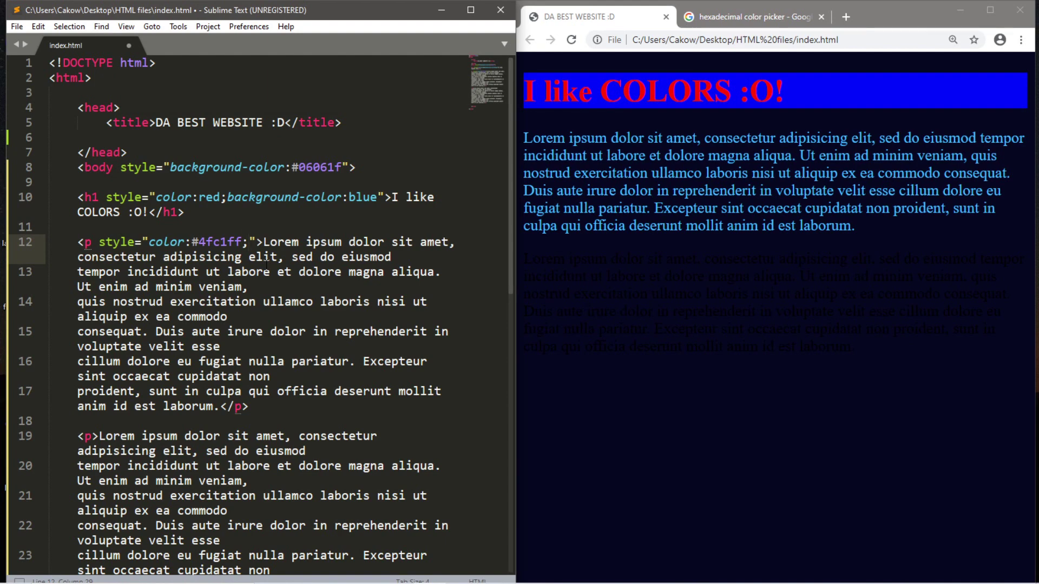
pyautogui.write('background')
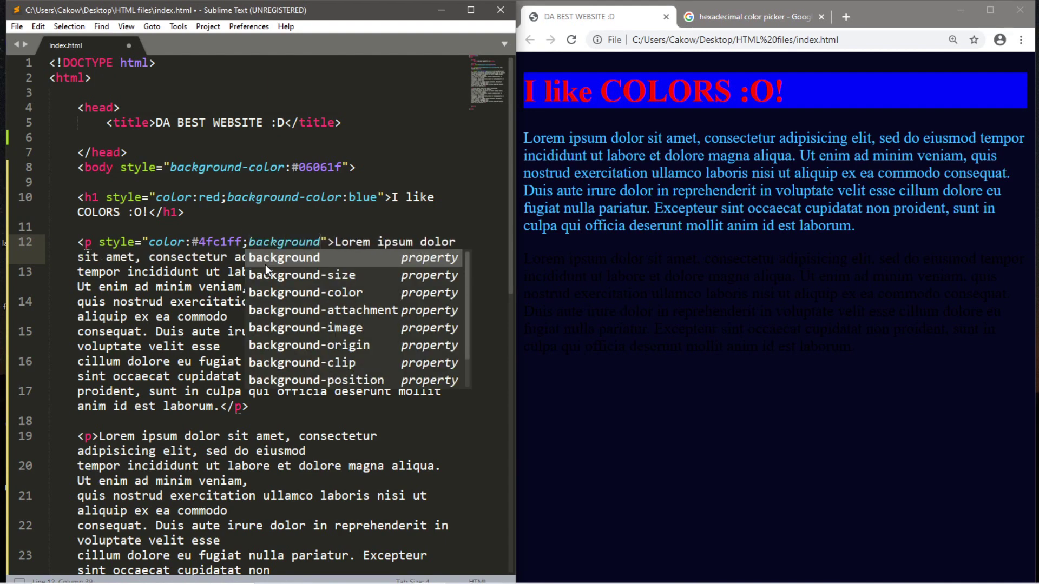
pyautogui.write('-color')
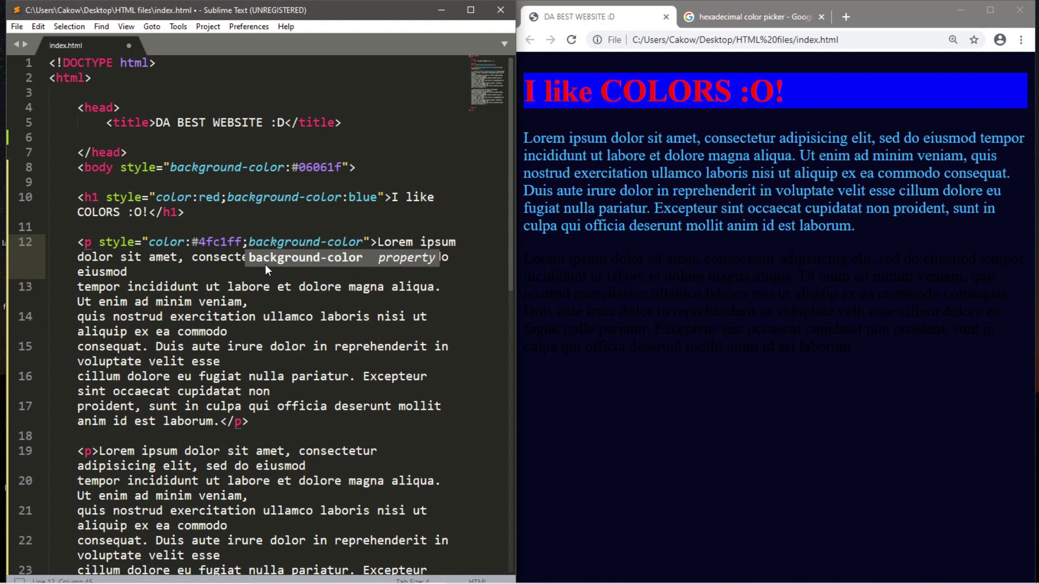
pyautogui.write(':#')
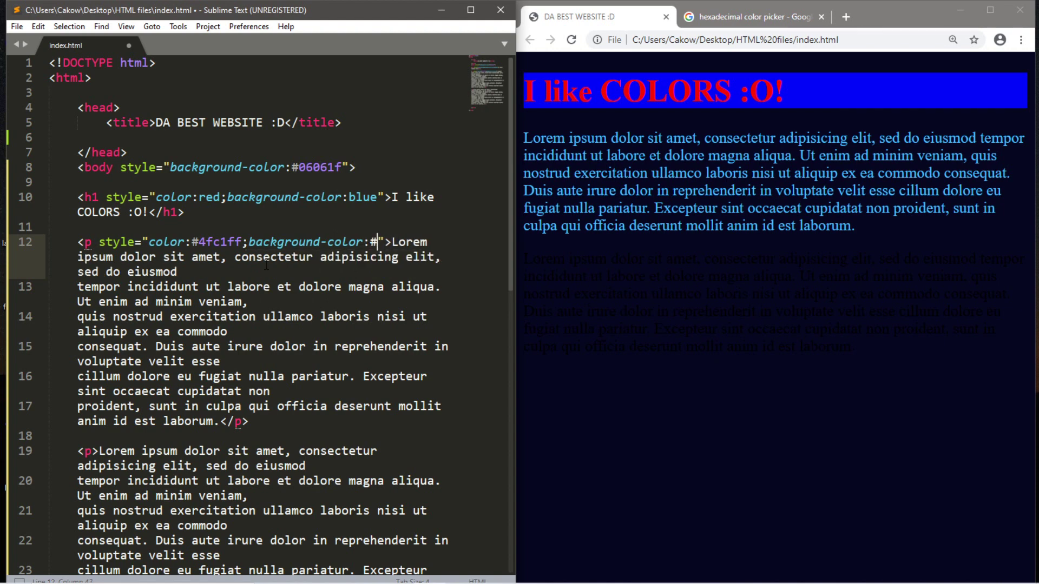
pyautogui.write('0')
pyautogui.write('226')
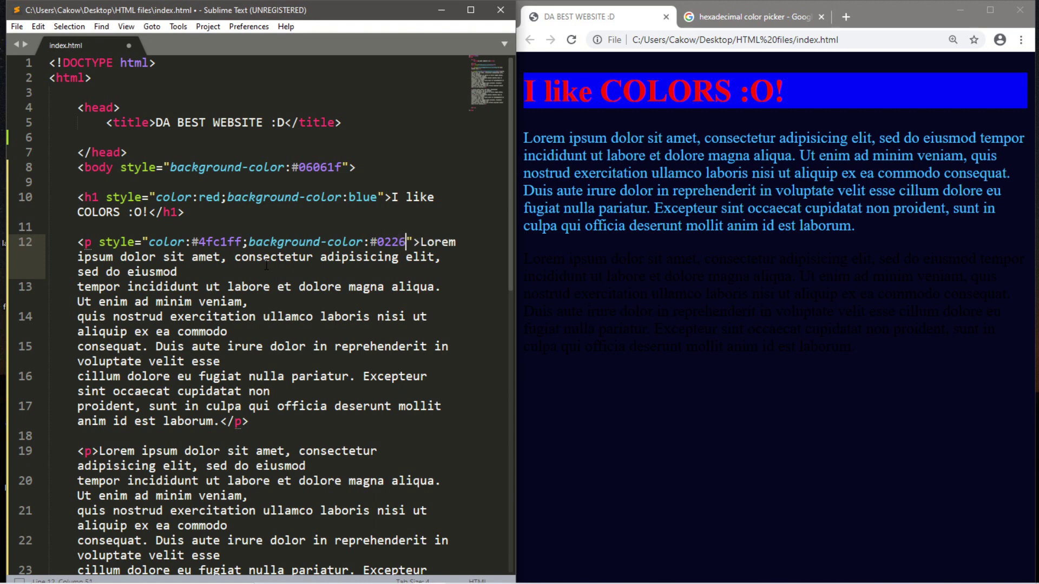
pyautogui.write('3b')
pyautogui.hotkey('ctrl', 's')
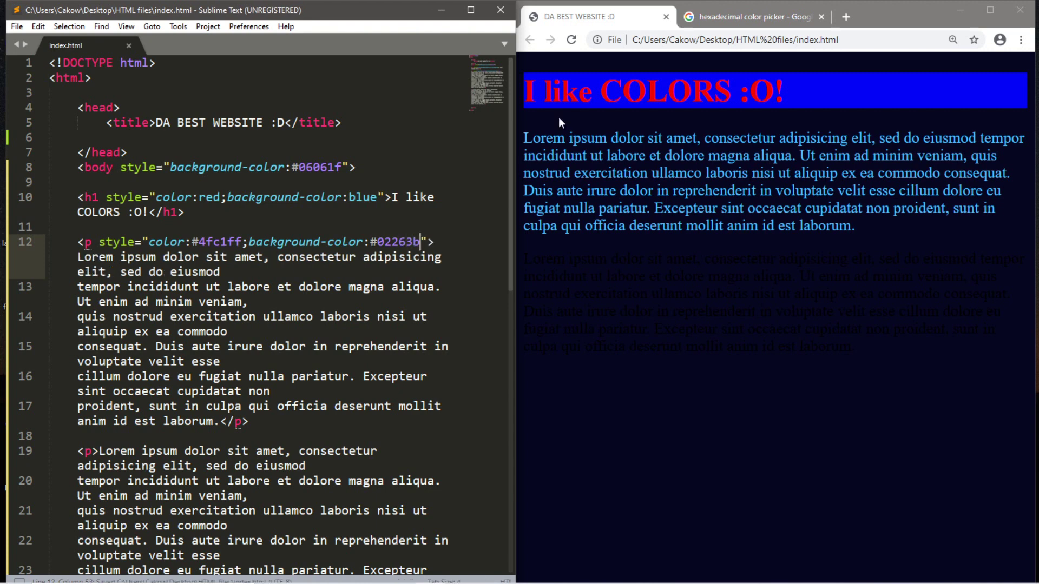
pyautogui.click(571, 40)
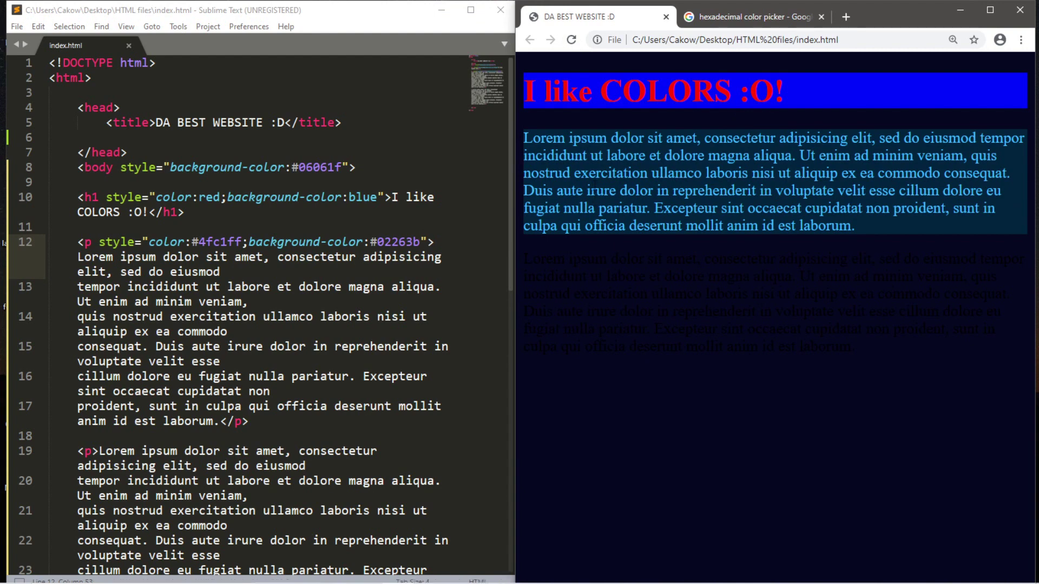
pyautogui.scroll(-1, 260, 324)
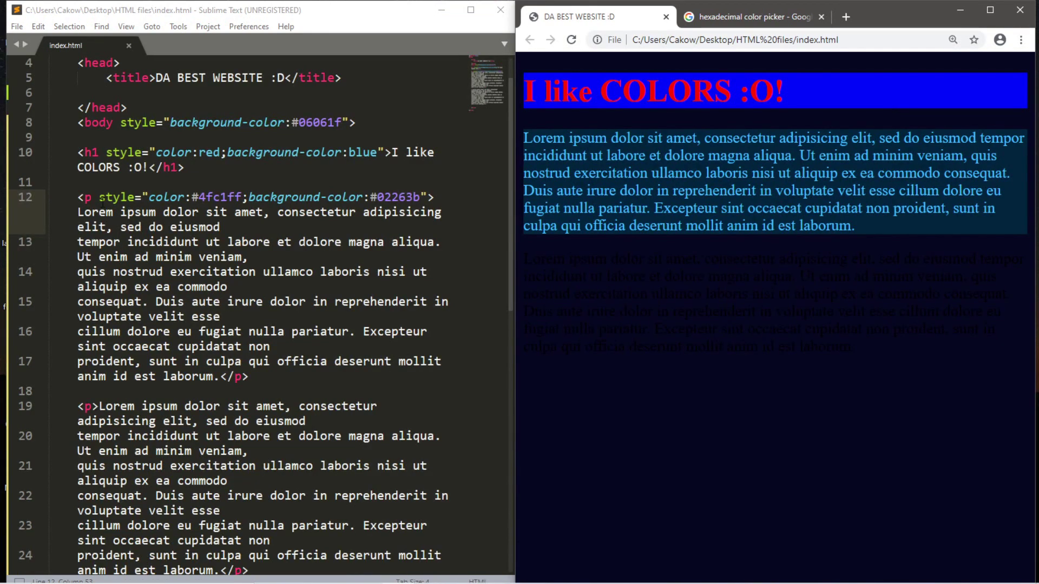
# Paste the first paragraph's colour style into the second <p> tag and delete both hex values
pyautogui.moveTo(99, 196); pyautogui.dragTo(427, 198)
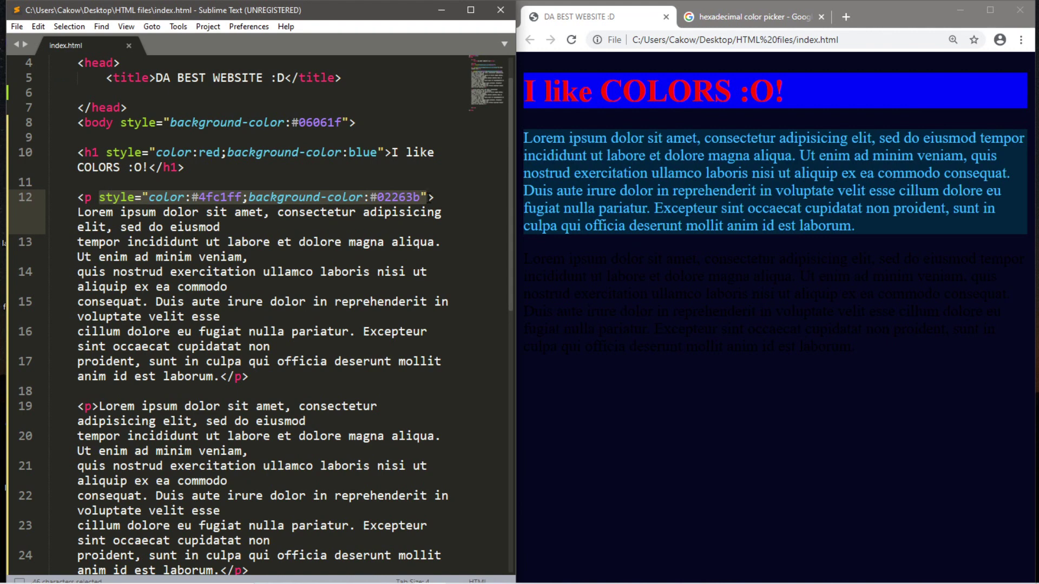
pyautogui.hotkey('ctrl', 'c')
pyautogui.click(92, 405)
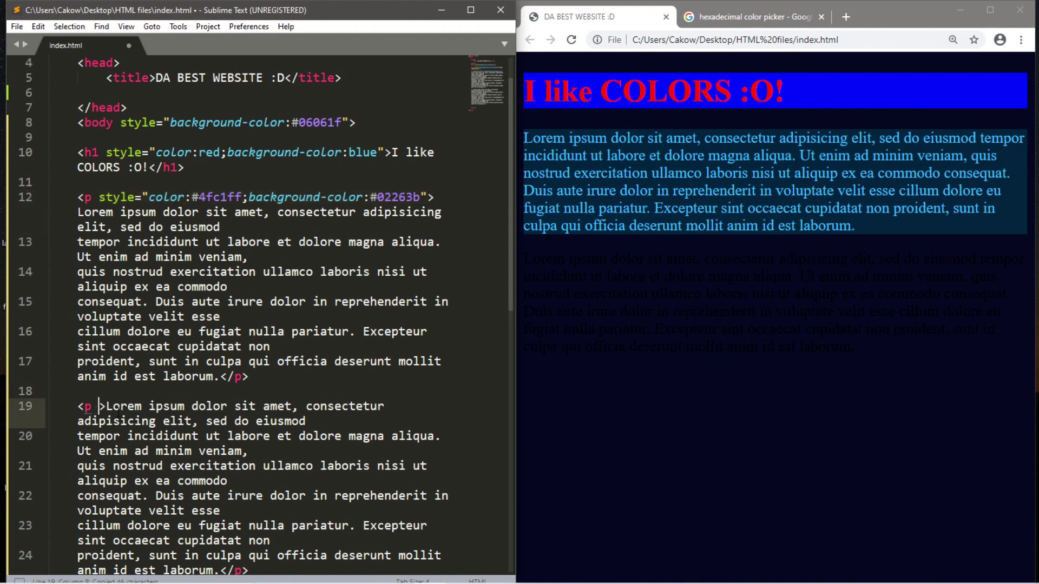
pyautogui.hotkey('ctrl', 'v')
pyautogui.moveTo(242, 406); pyautogui.dragTo(198, 406)
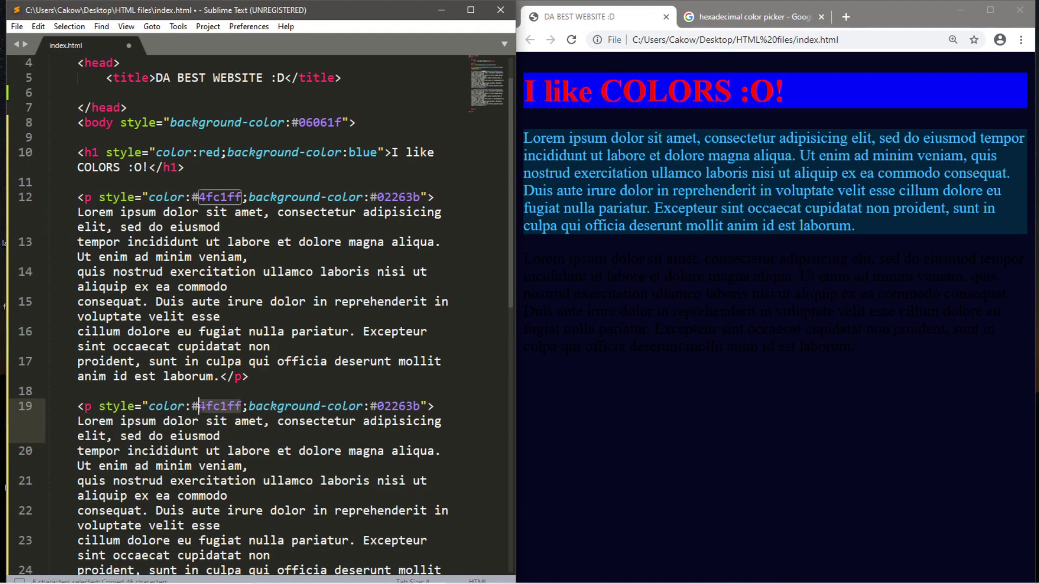
pyautogui.press('BackSpace')
pyautogui.moveTo(378, 406); pyautogui.dragTo(335, 406)
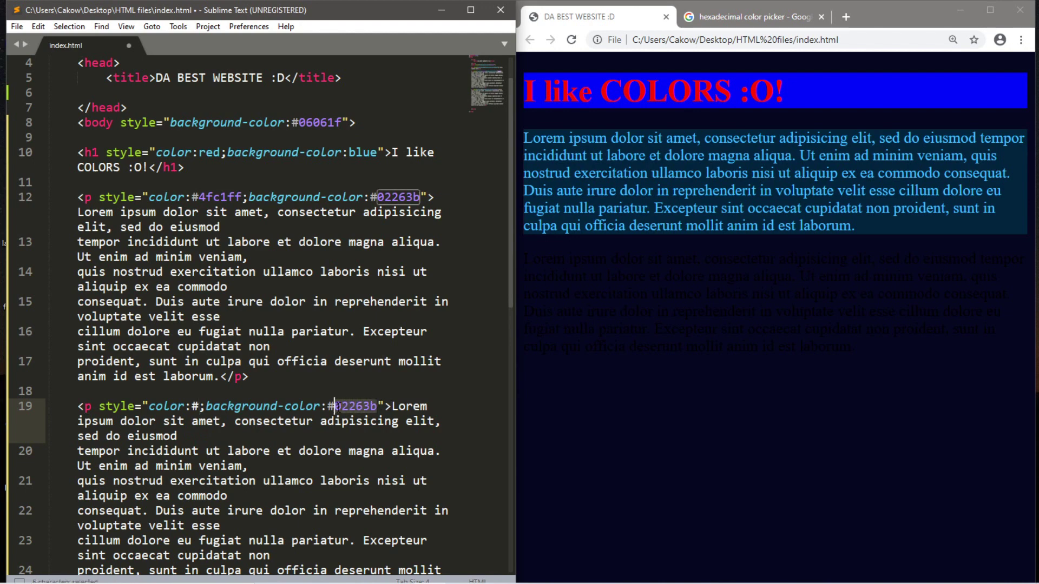
pyautogui.press('BackSpace')
pyautogui.click(760, 17)
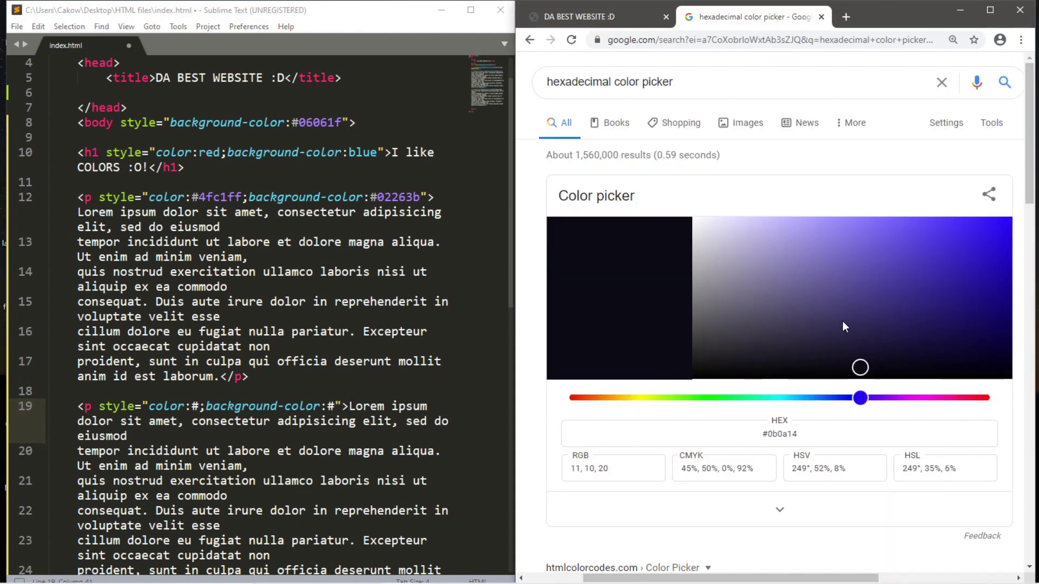
# Pick blue #3c1fe0 in Google's colour picker and paste it as the second paragraph's text colour
pyautogui.moveTo(859, 367); pyautogui.dragTo(859, 246)
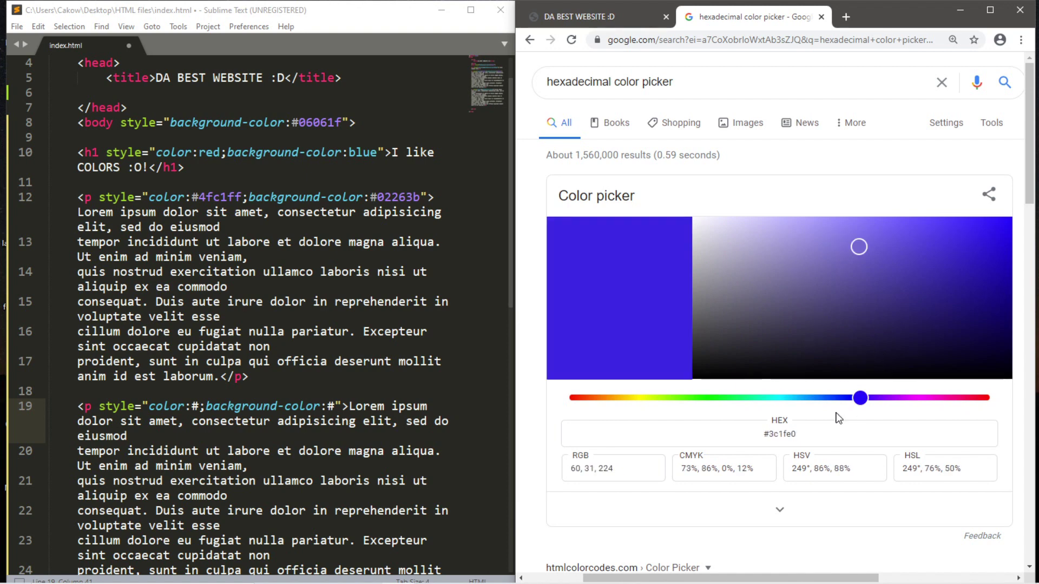
pyautogui.moveTo(798, 434); pyautogui.dragTo(768, 436)
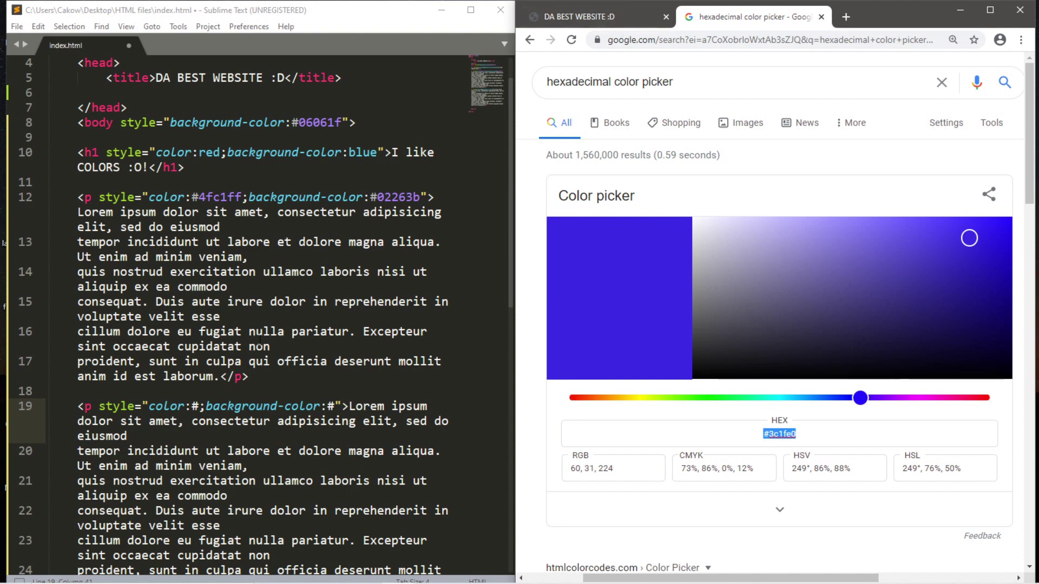
pyautogui.click(198, 418)
pyautogui.moveTo(200, 406); pyautogui.dragTo(192, 406)
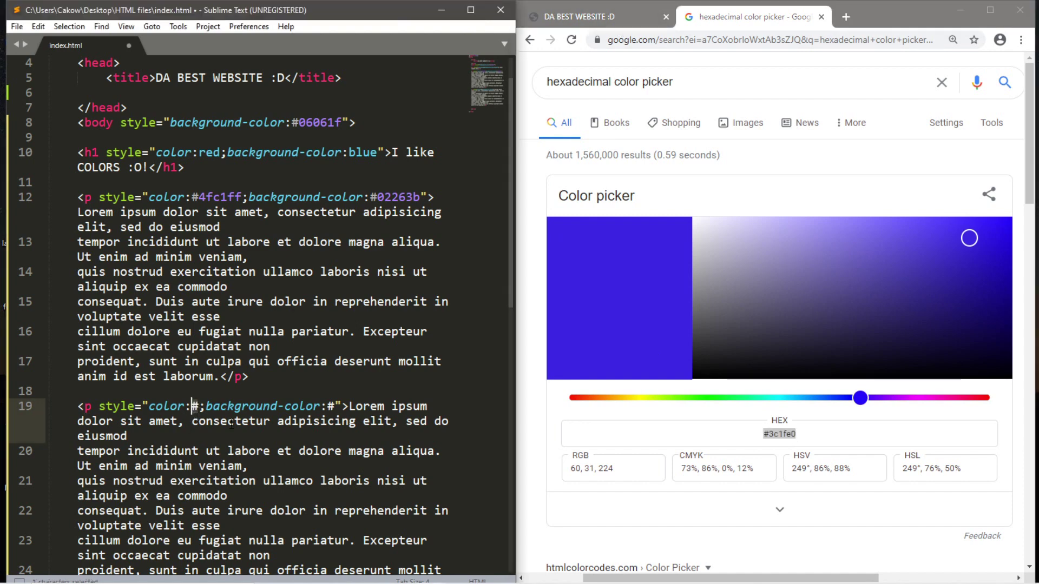
pyautogui.hotkey('ctrl', 'v')
# Pick red #e01f1f, paste it as the second paragraph's background colour, and save the page
pyautogui.moveTo(860, 397); pyautogui.dragTo(570, 396)
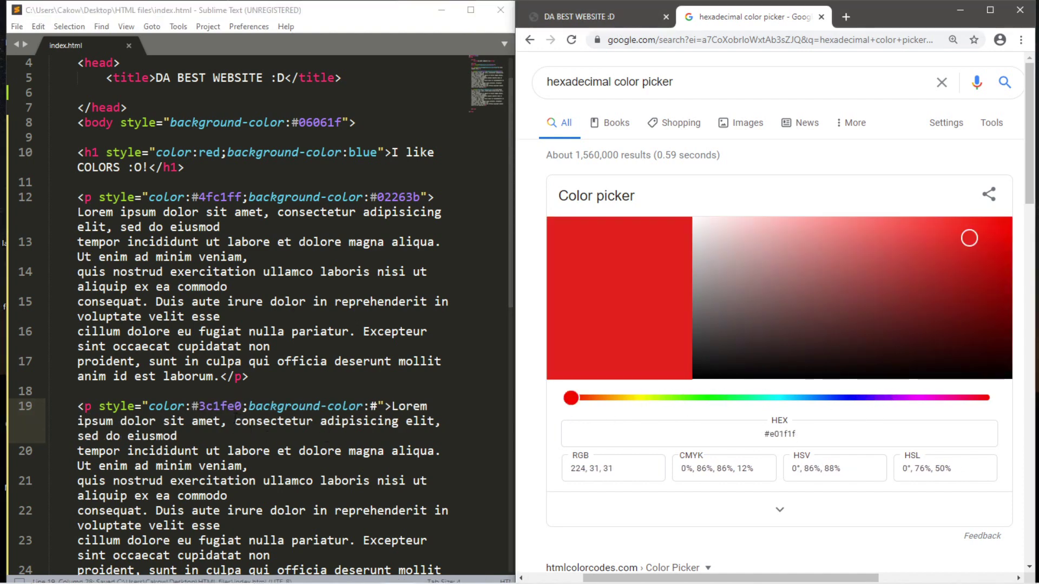
pyautogui.moveTo(797, 434); pyautogui.dragTo(767, 437)
pyautogui.hotkey('ctrl', 'c')
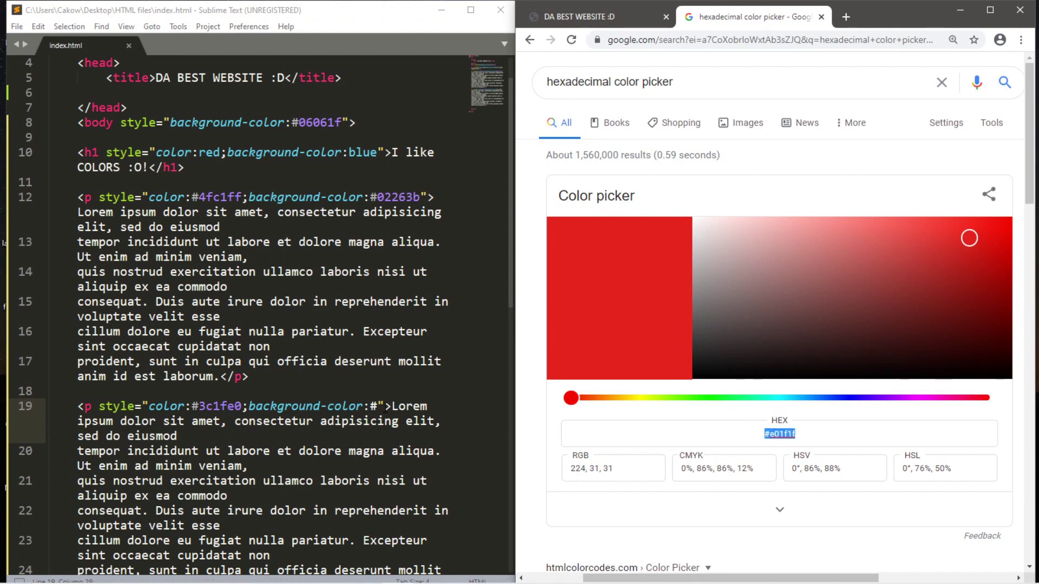
pyautogui.click(376, 406)
pyautogui.hotkey('ctrl', 'v')
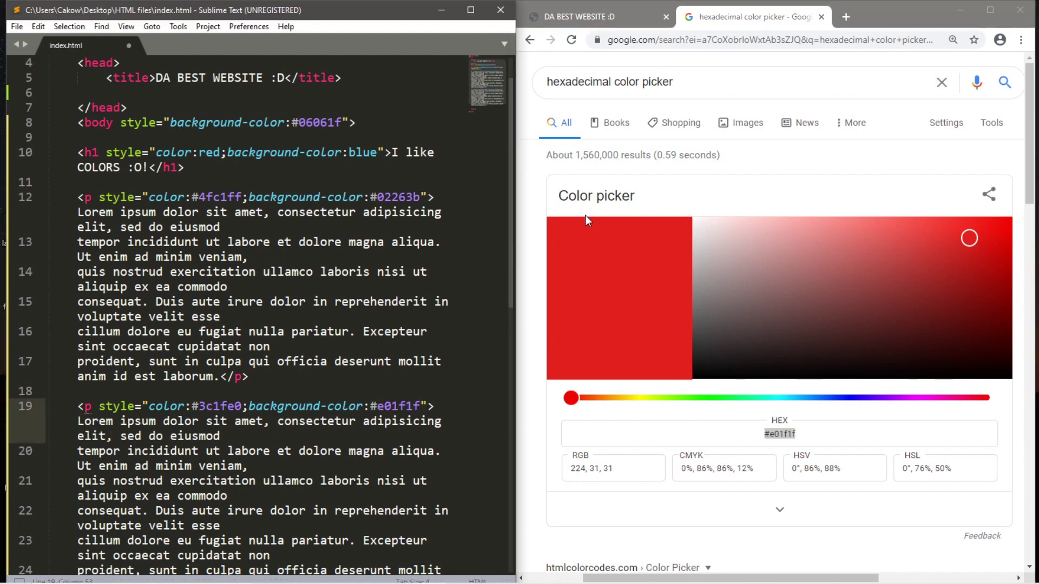
pyautogui.hotkey('ctrl', 's')
pyautogui.click(580, 16)
# Reload the Chrome preview to show the second paragraph in green #1ad63c on #080808
pyautogui.click(571, 39)
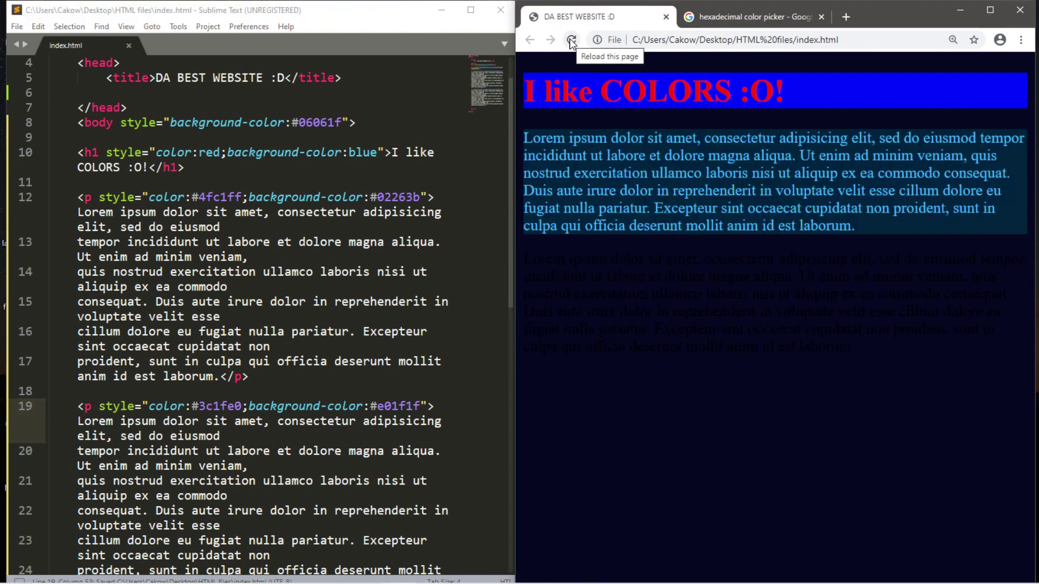
pyautogui.click(570, 39)
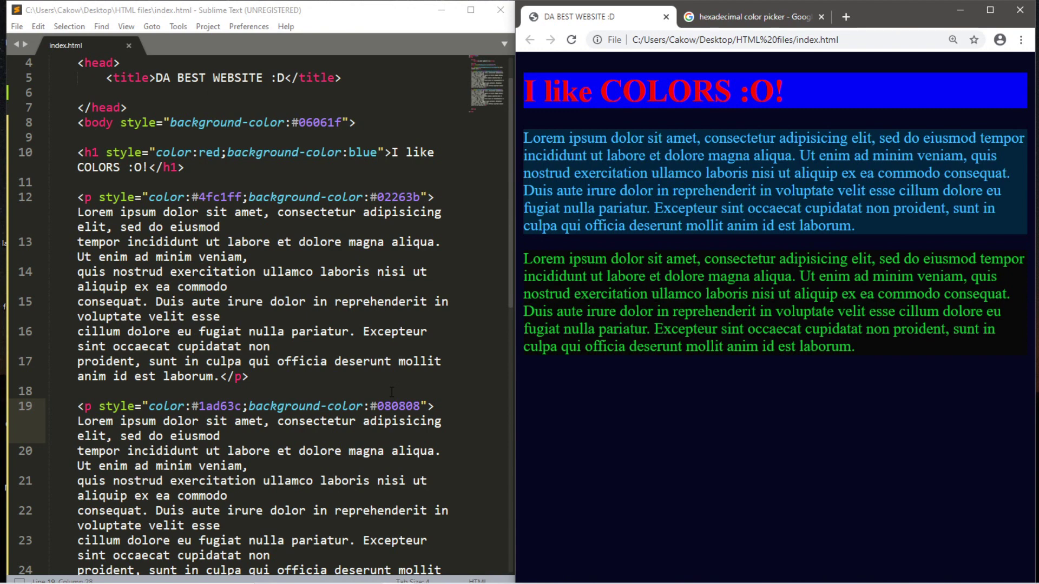
pyautogui.scroll(1, 389, 394)
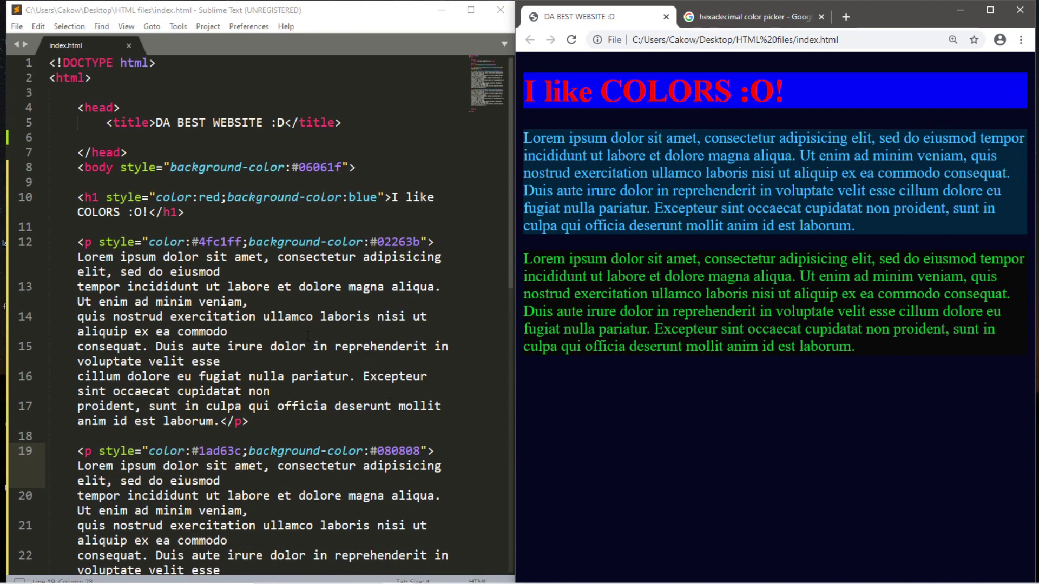